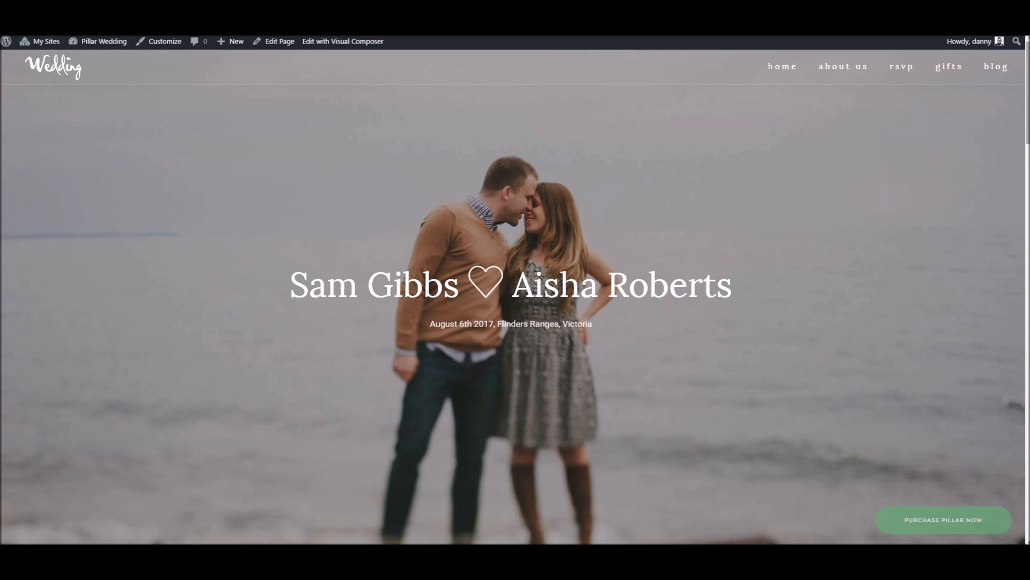
{"action": "left_click_drag", "start_coordinate": [1026, 92], "coordinate": [983, 95]}
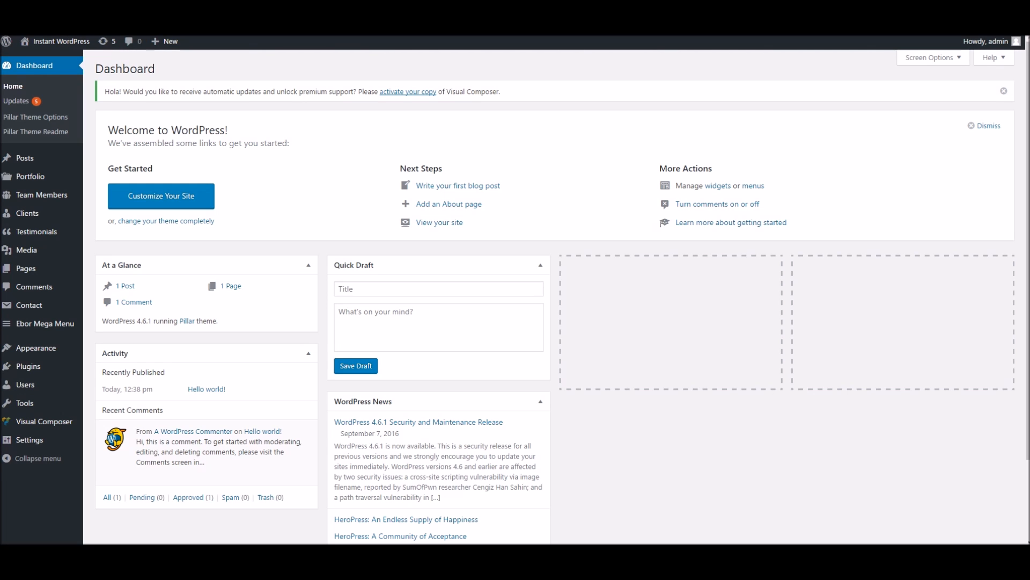
- Find the CE WP-Menu per Page plugin in the plugin directory, install it and activate it
{"action": "mouse_move", "coordinate": [47, 371]}
{"action": "left_click", "coordinate": [121, 383]}
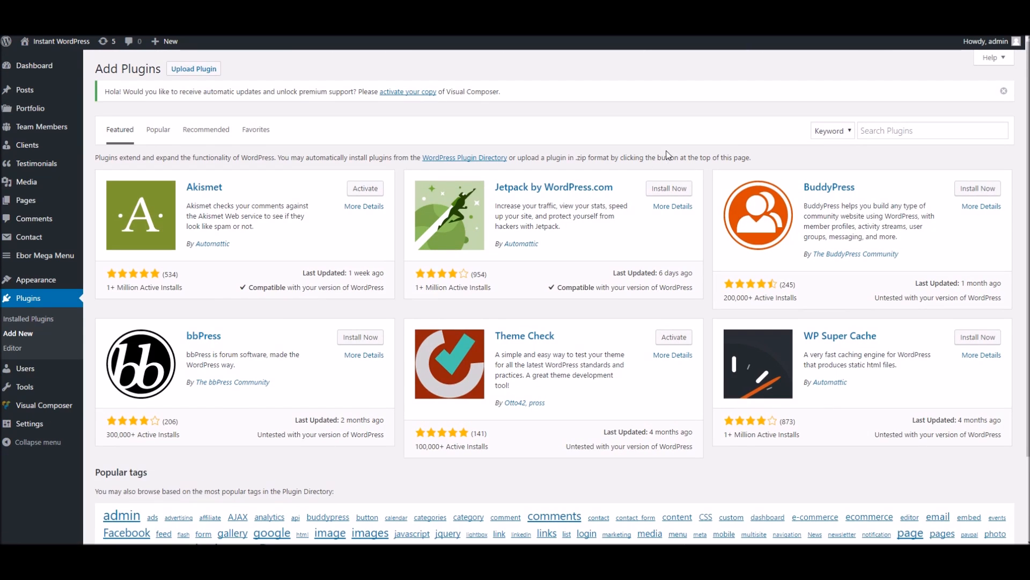
{"action": "left_click", "coordinate": [896, 131]}
{"action": "type", "text": "CE WP-Menu per Page"}
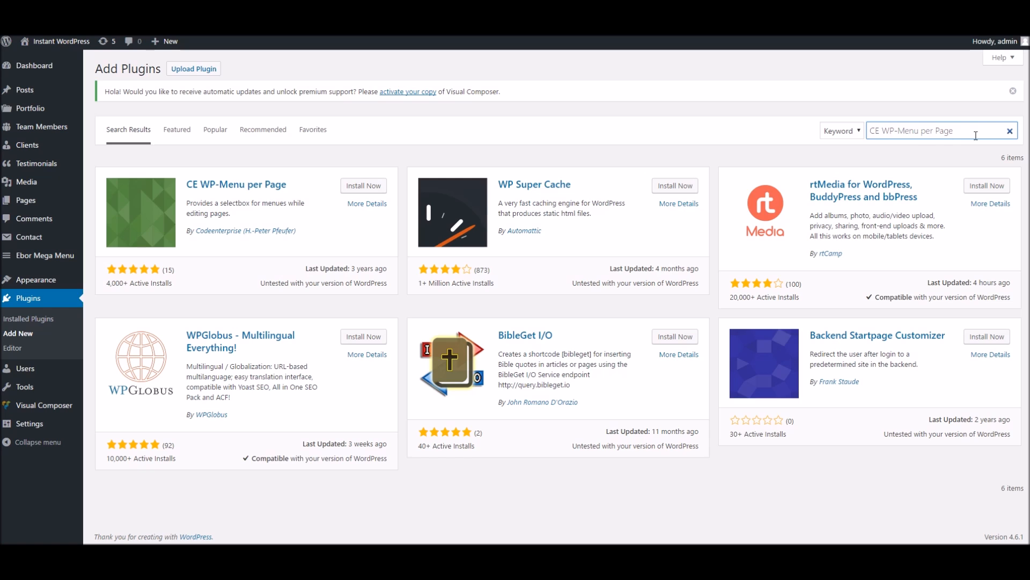
{"action": "left_click", "coordinate": [359, 186]}
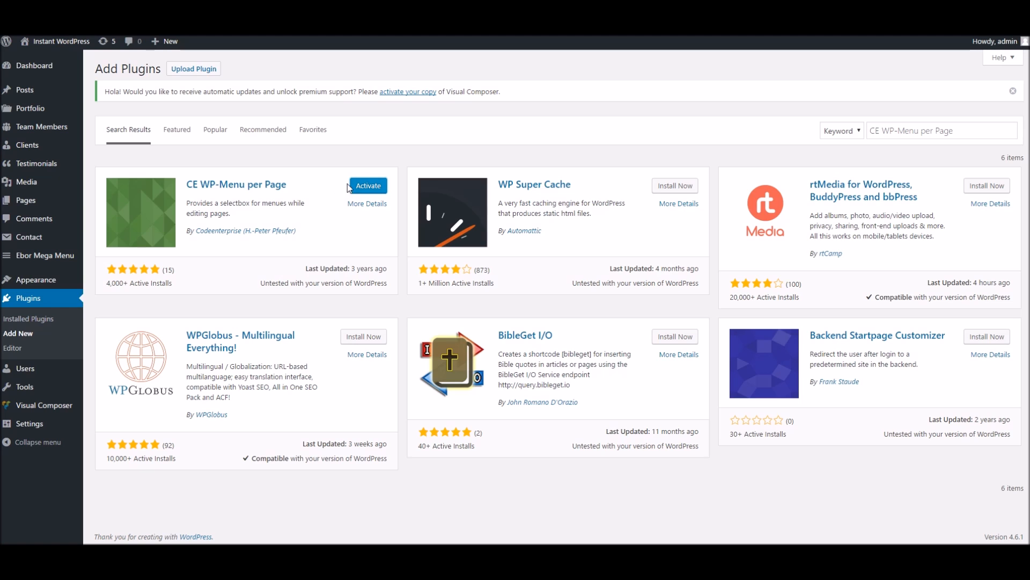
{"action": "left_click", "coordinate": [367, 187]}
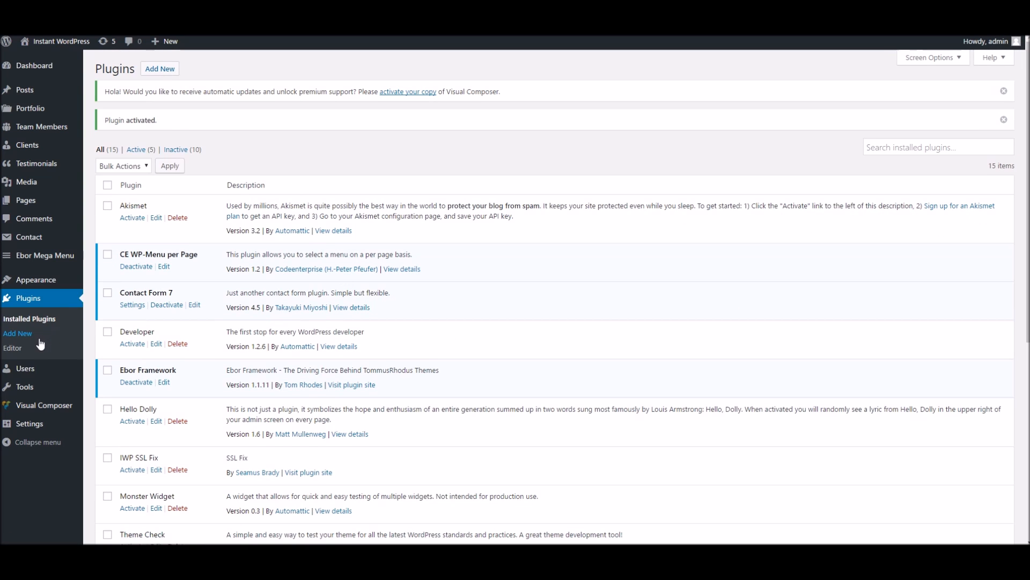
- Search the plugin directory for "easy google fonts", then install and activate the Easy Google Fonts plugin
{"action": "left_click", "coordinate": [37, 336]}
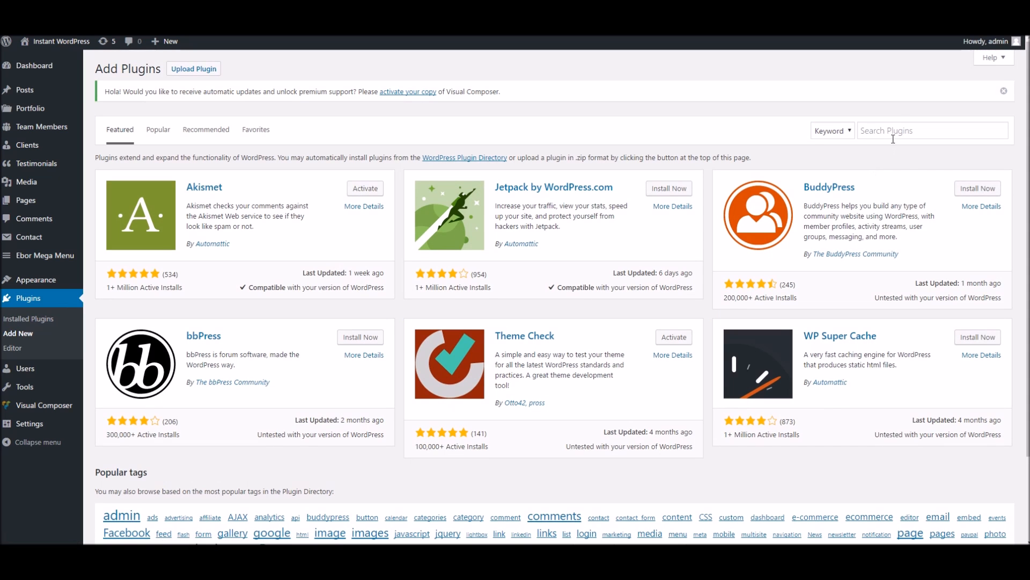
{"action": "left_click", "coordinate": [903, 124]}
{"action": "type", "text": "easy"}
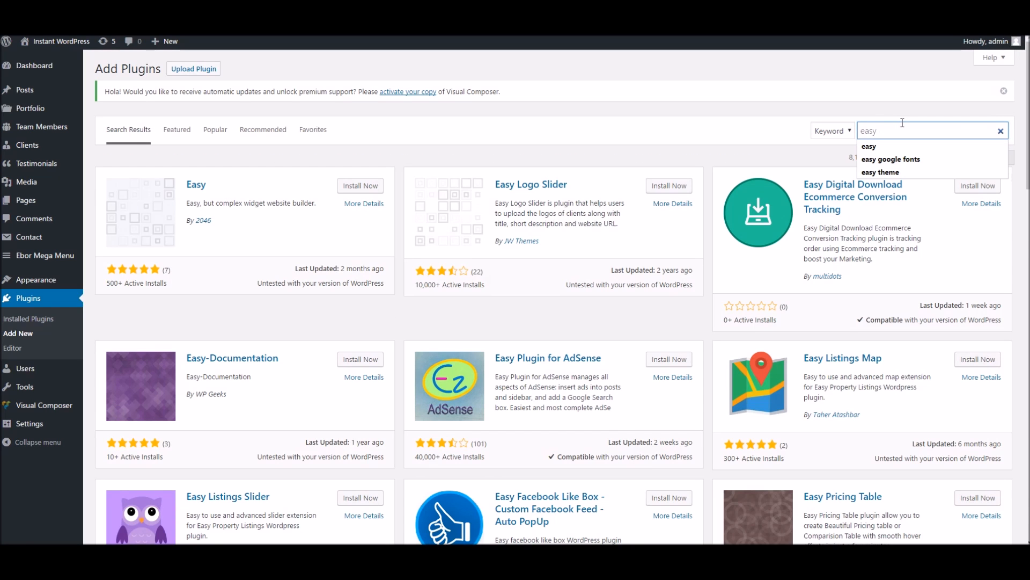
{"action": "type", "text": " google"}
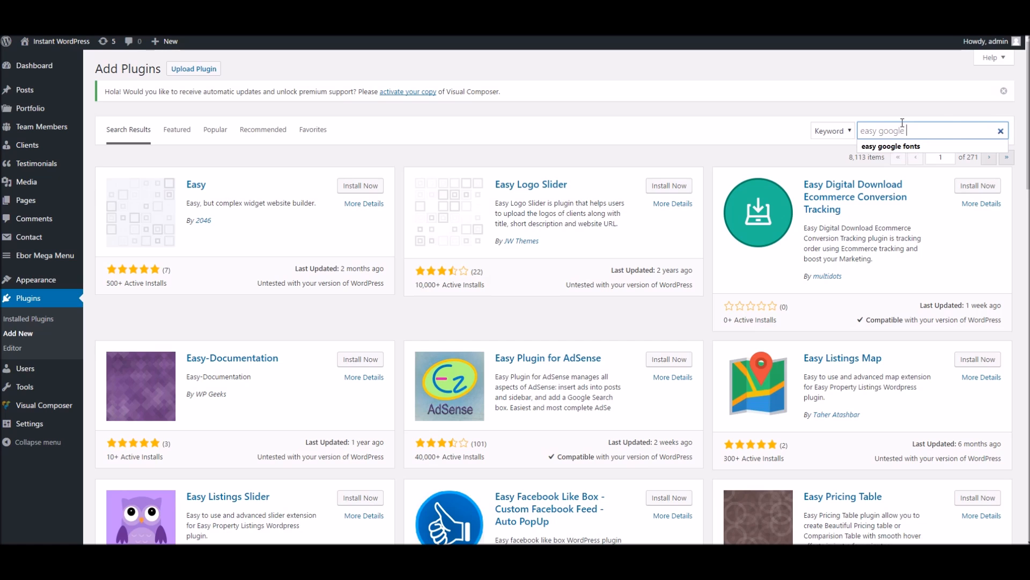
{"action": "type", "text": " fonts"}
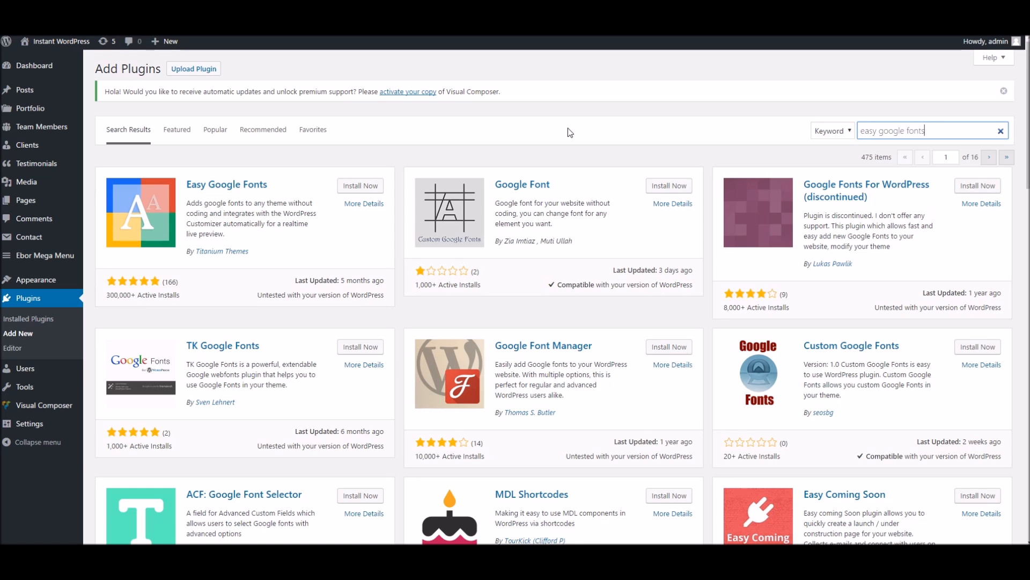
{"action": "left_click", "coordinate": [360, 185]}
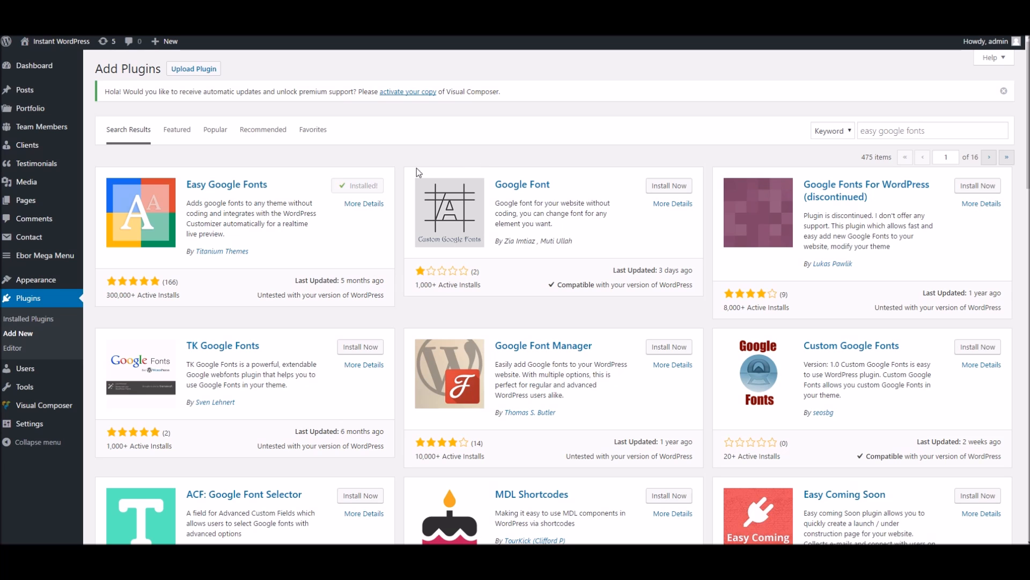
{"action": "left_click", "coordinate": [359, 186]}
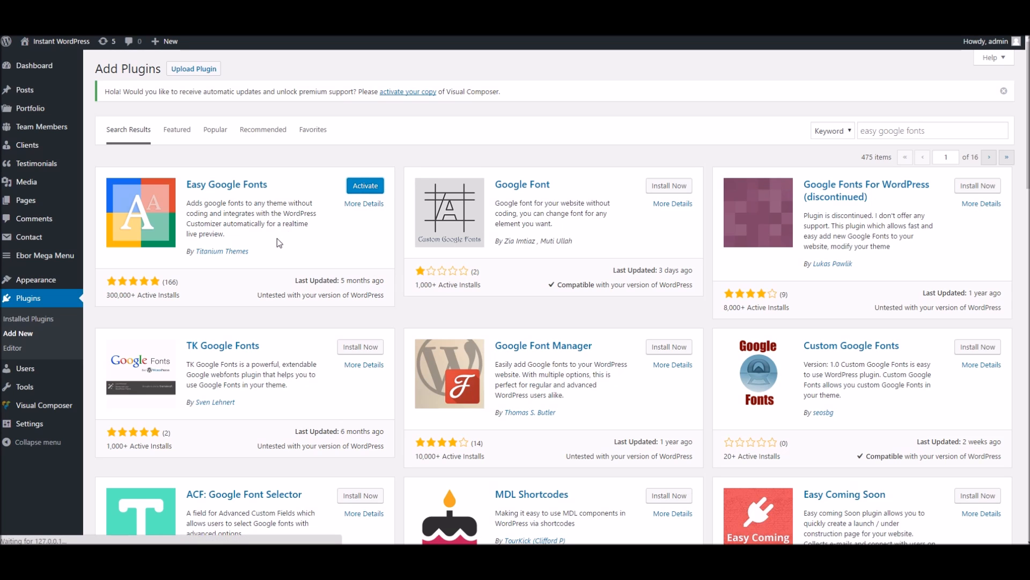
{"action": "left_click", "coordinate": [365, 185]}
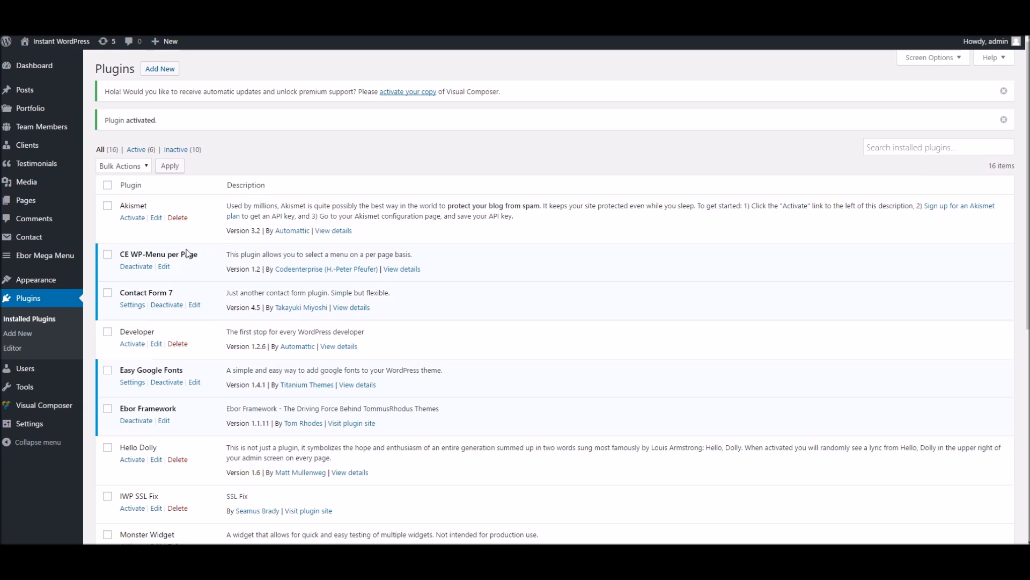
- Review the installed plugins list to check which plugins are active
{"action": "scroll", "coordinate": [183, 295], "scroll_direction": "down", "scroll_amount": 2}
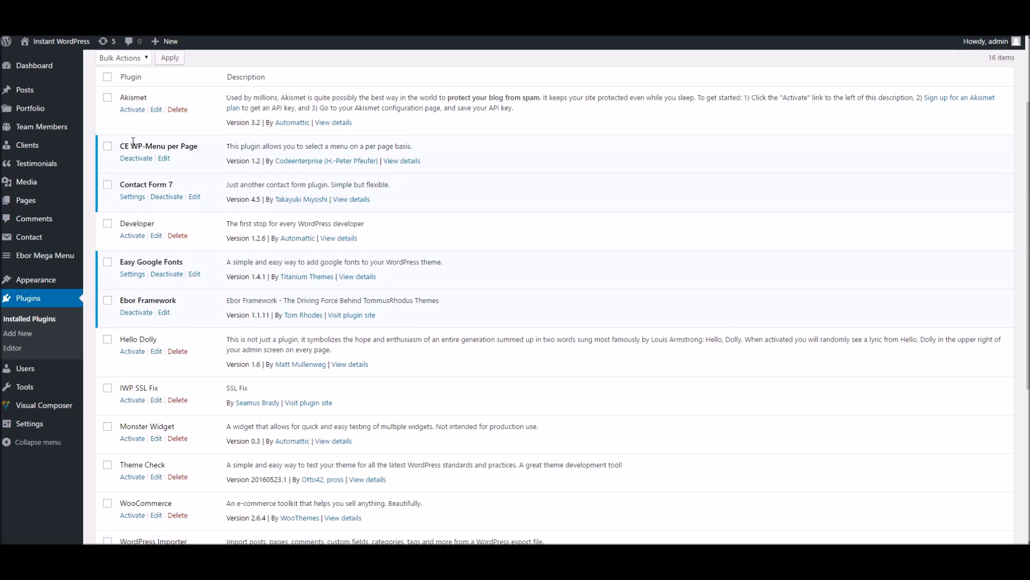
{"action": "scroll", "coordinate": [212, 179], "scroll_direction": "down", "scroll_amount": 3}
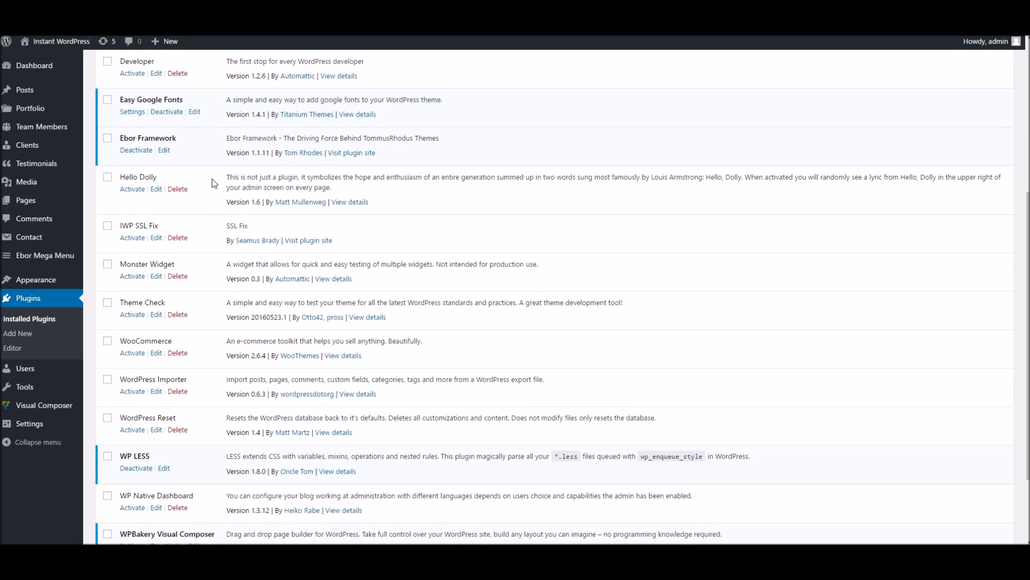
{"action": "scroll", "coordinate": [226, 193], "scroll_direction": "up", "scroll_amount": 2}
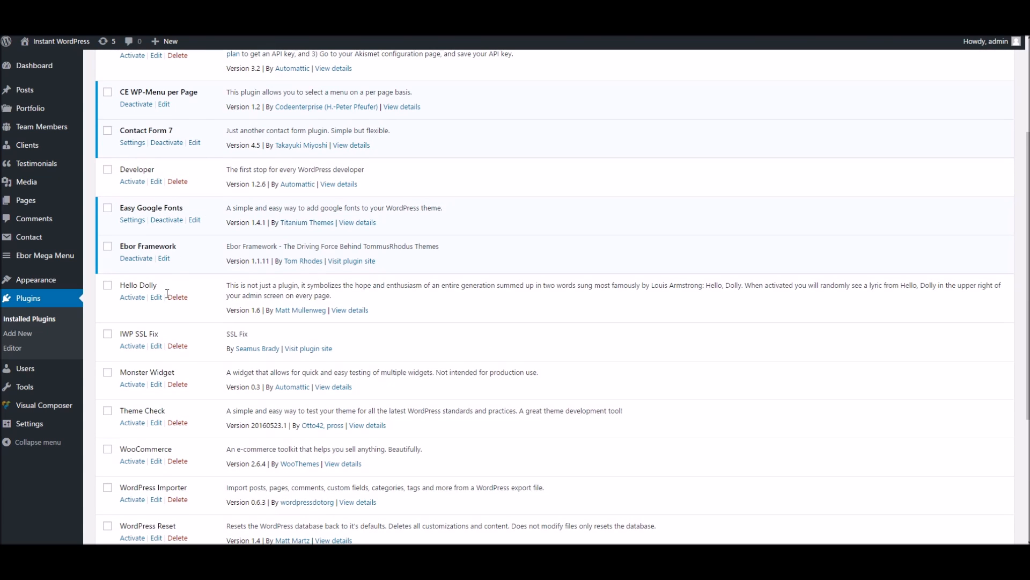
{"action": "scroll", "coordinate": [167, 295], "scroll_direction": "down", "scroll_amount": 4}
{"action": "scroll", "coordinate": [167, 301], "scroll_direction": "up", "scroll_amount": 5}
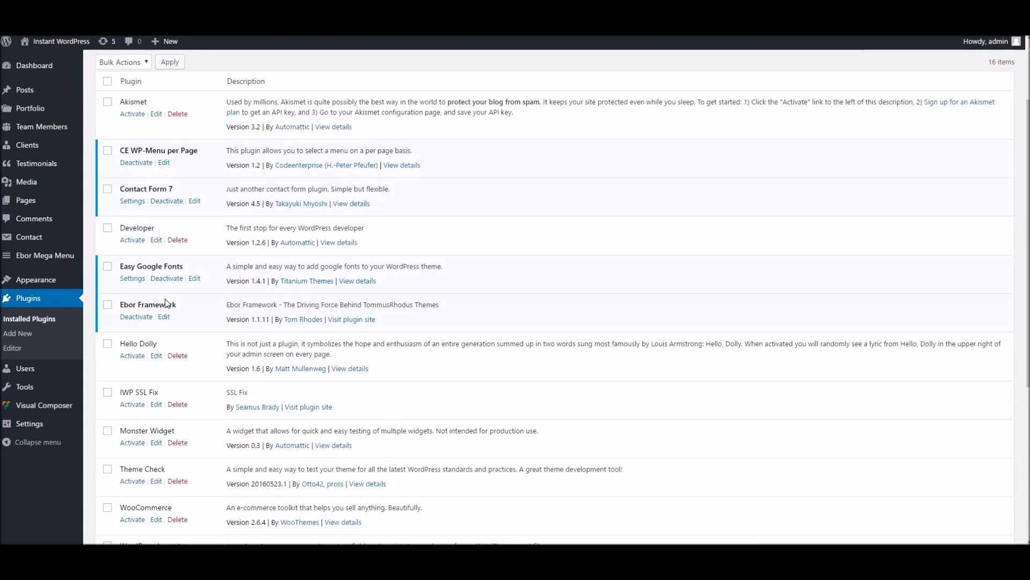
{"action": "scroll", "coordinate": [177, 215], "scroll_direction": "up", "scroll_amount": 2}
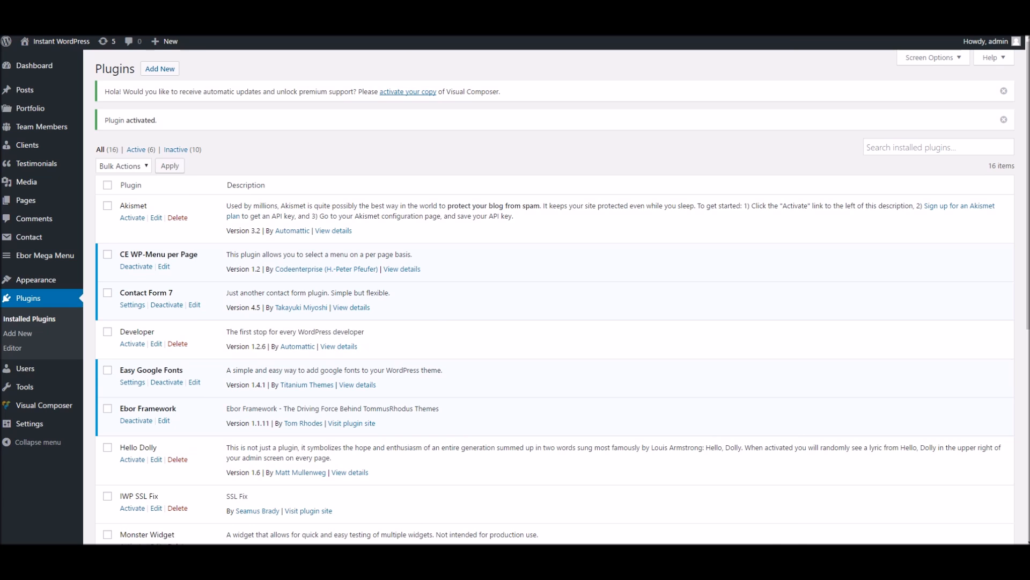
- Switch to File Explorer and locate wedding-demo-data.xml in the theme package's Micro-Sites/Wedding folder
{"action": "key", "text": "alt+Tab"}
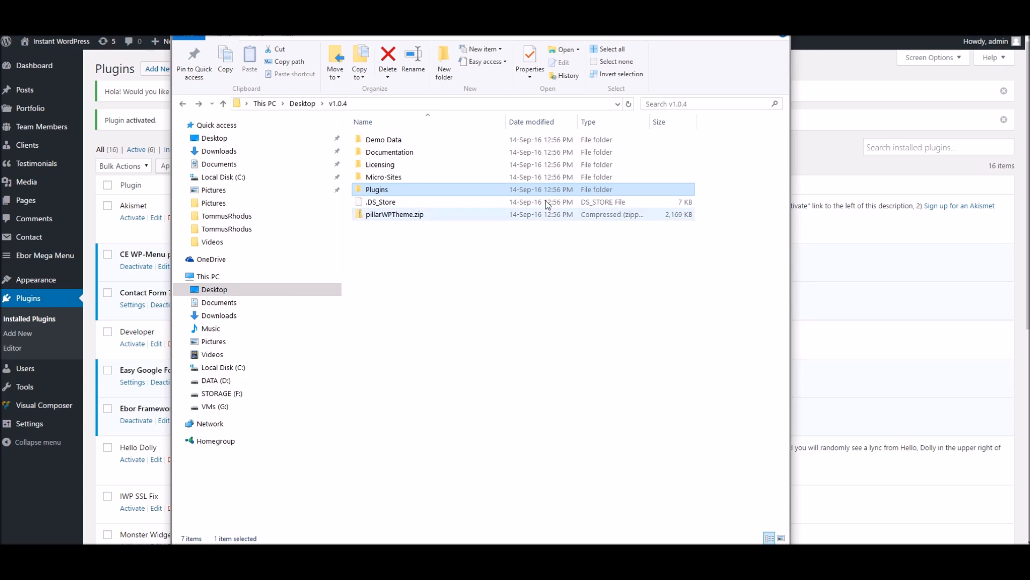
{"action": "left_click", "coordinate": [402, 143]}
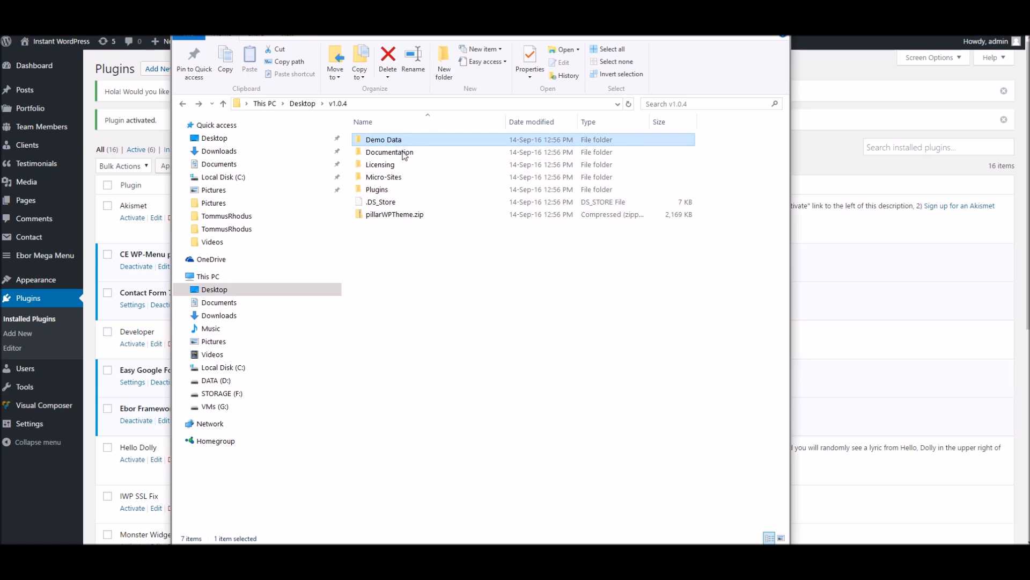
{"action": "double_click", "coordinate": [398, 152]}
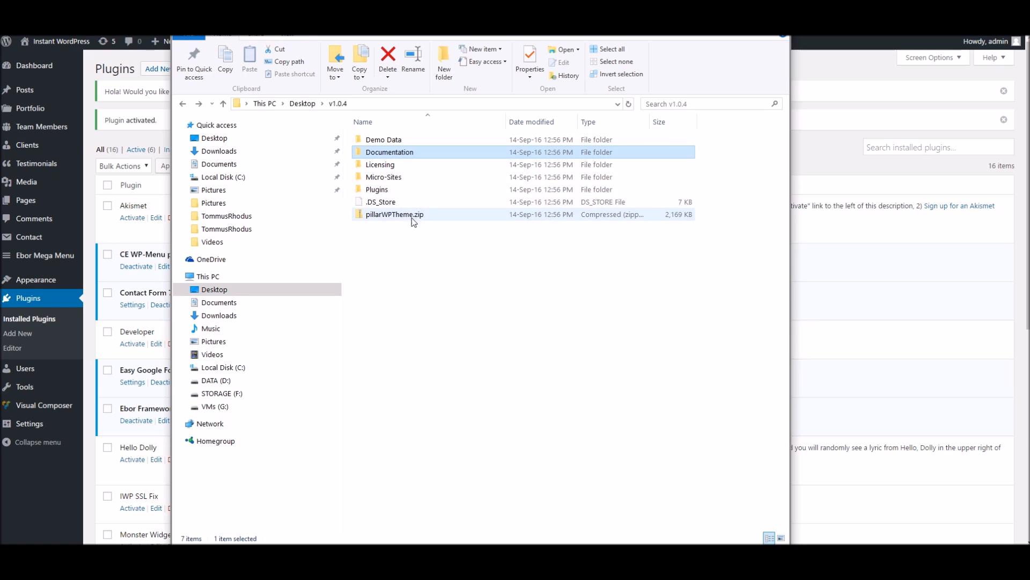
{"action": "left_click", "coordinate": [382, 180]}
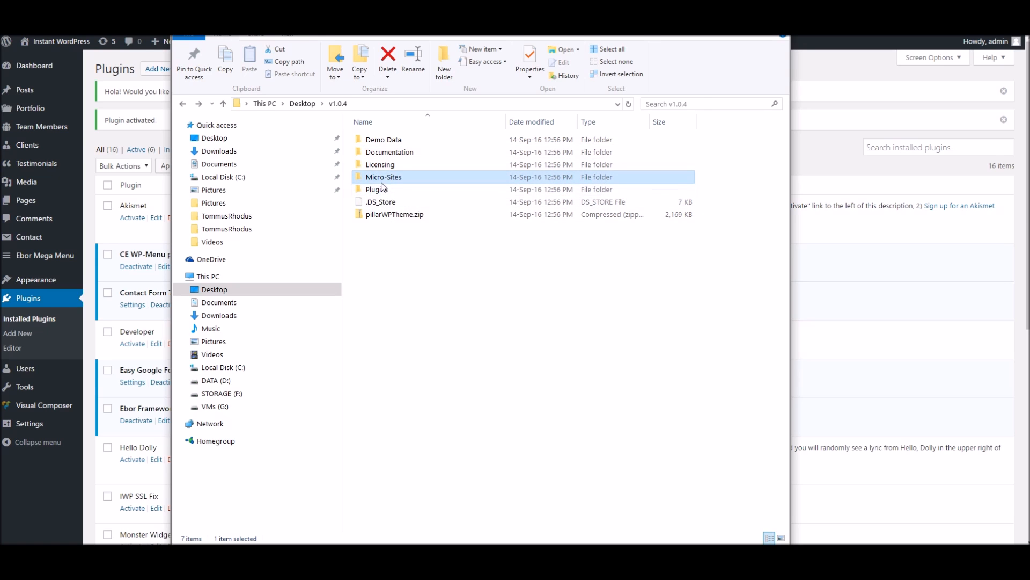
{"action": "double_click", "coordinate": [379, 177]}
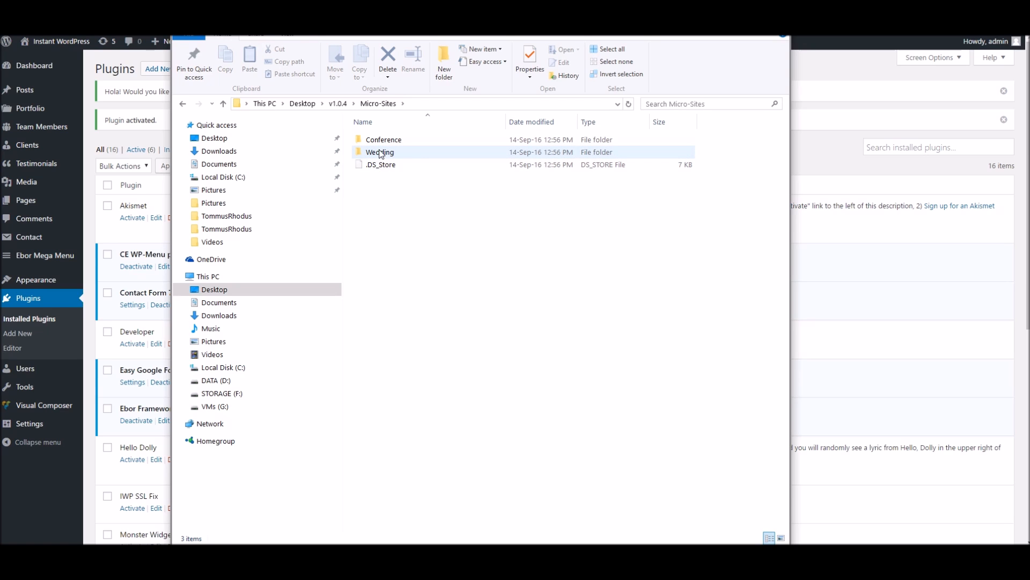
{"action": "mouse_move", "coordinate": [381, 154]}
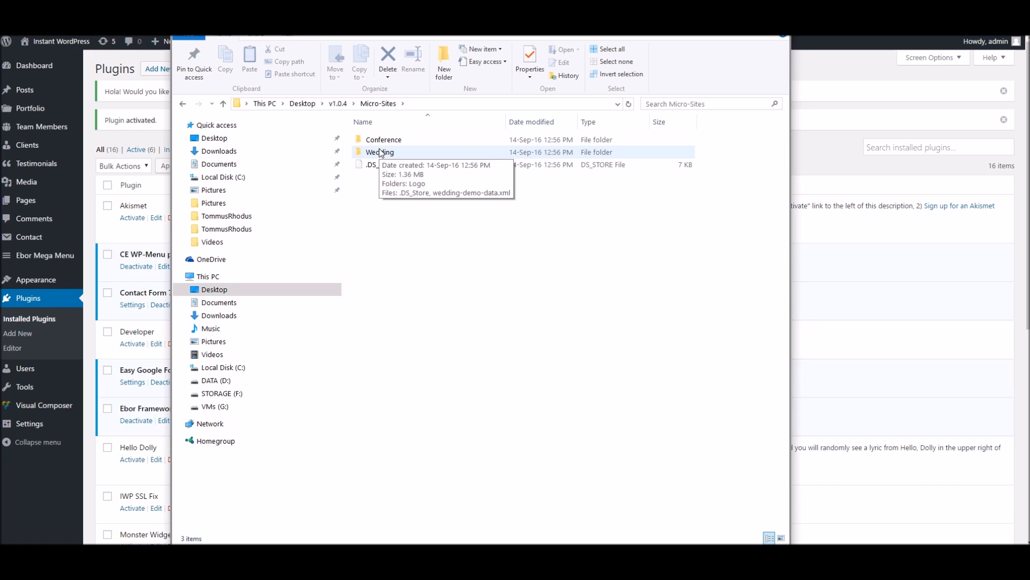
{"action": "left_click", "coordinate": [370, 153]}
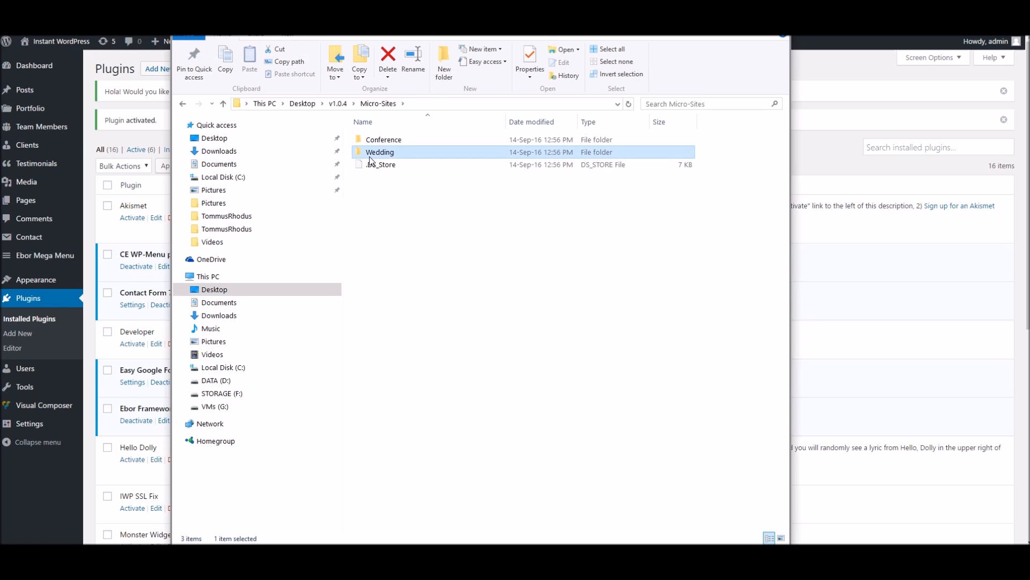
{"action": "double_click", "coordinate": [372, 156]}
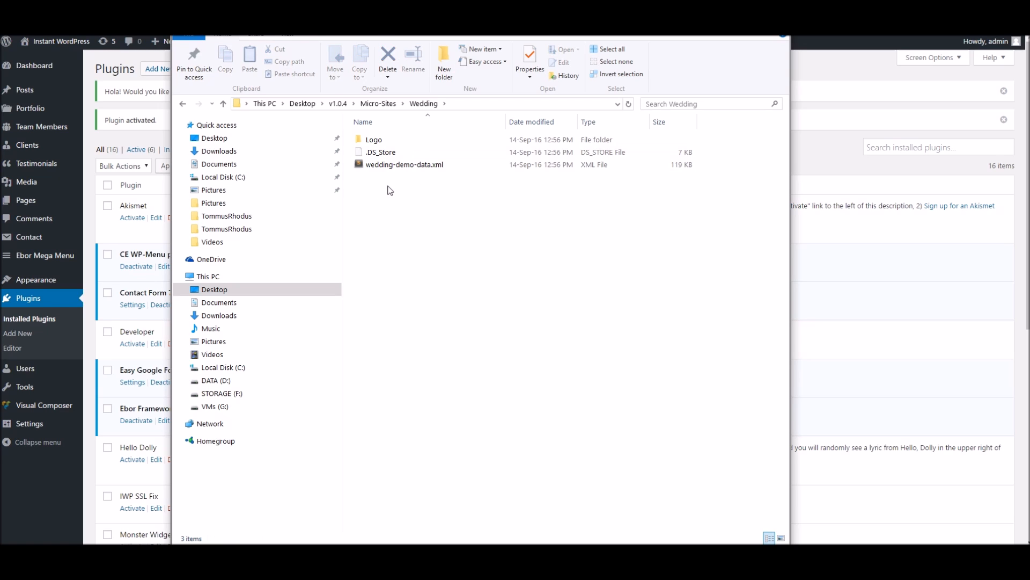
{"action": "left_click", "coordinate": [380, 165]}
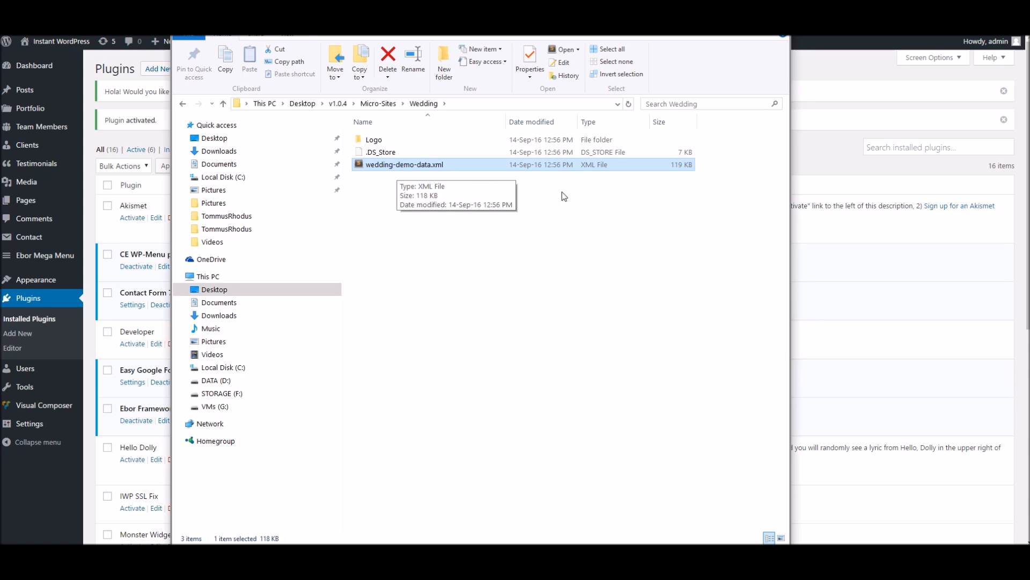
- Return to the WordPress admin in the browser and run the WordPress importer
{"action": "left_click", "coordinate": [840, 162]}
{"action": "mouse_move", "coordinate": [21, 396]}
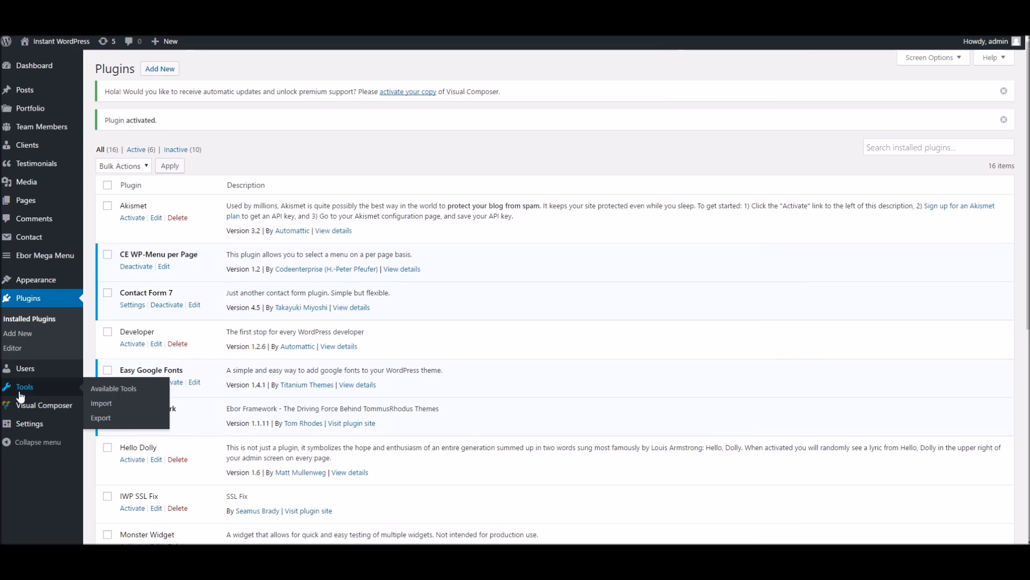
{"action": "left_click", "coordinate": [102, 405]}
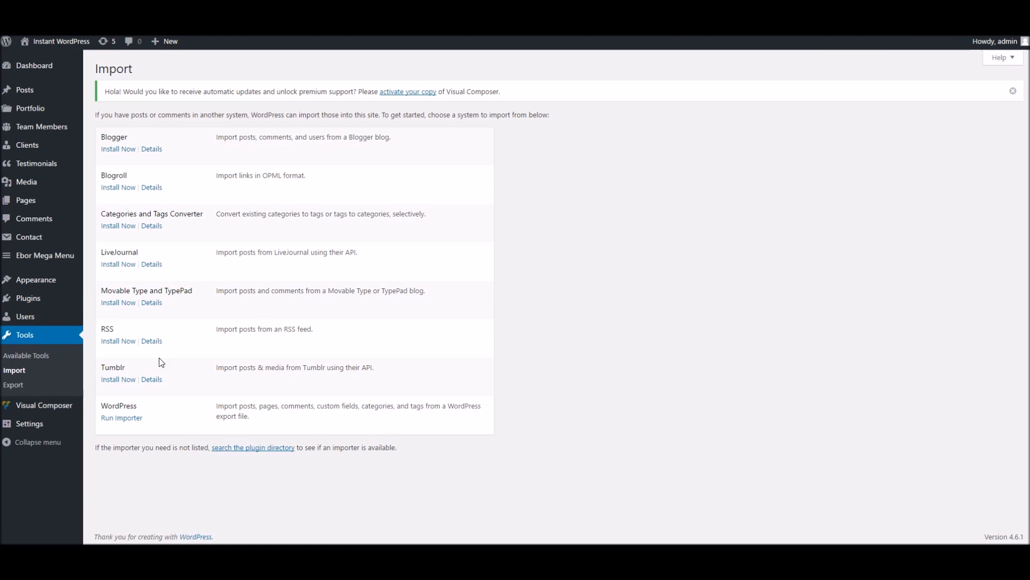
{"action": "left_click", "coordinate": [133, 418]}
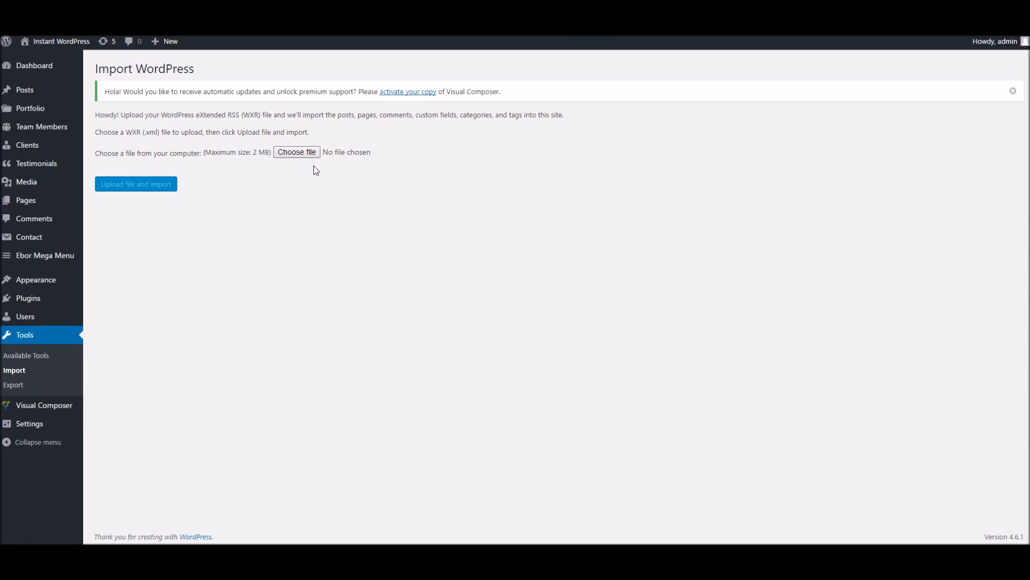
- Upload wedding-demo-data.xml and import its content with the option to download and import file attachments enabled
{"action": "left_click", "coordinate": [297, 152]}
{"action": "double_click", "coordinate": [249, 253]}
{"action": "left_click", "coordinate": [153, 189]}
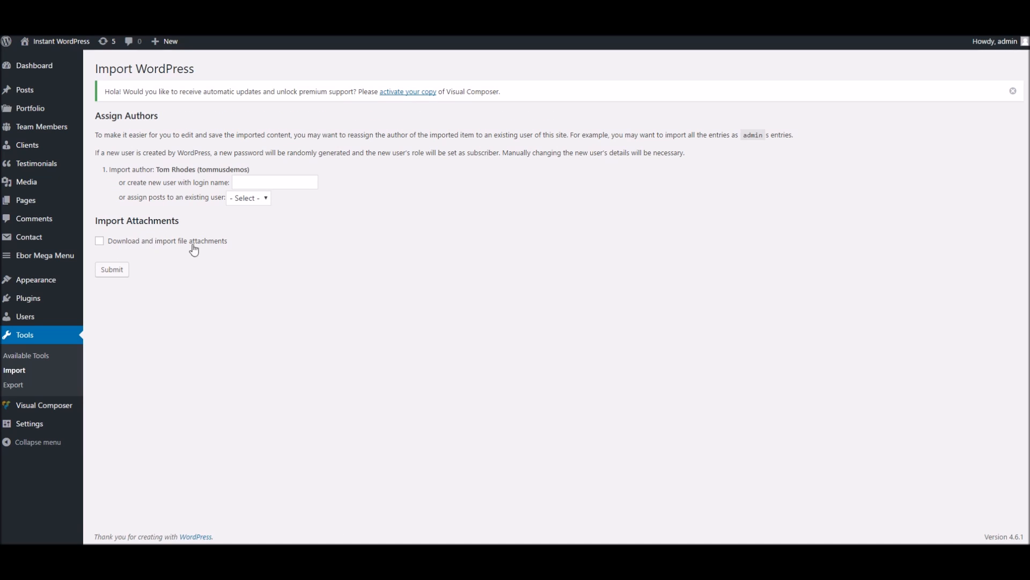
{"action": "left_click", "coordinate": [100, 240]}
{"action": "left_click", "coordinate": [125, 271]}
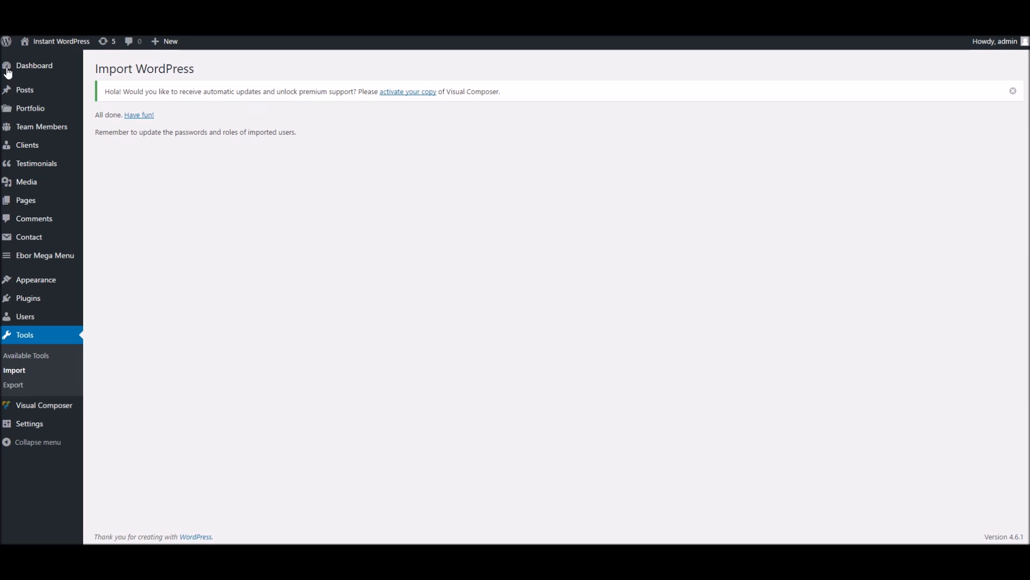
- Go to the dashboard and open the site's front page in a second browser tab to inspect the imported content
{"action": "mouse_move", "coordinate": [40, 69]}
{"action": "left_click", "coordinate": [40, 69]}
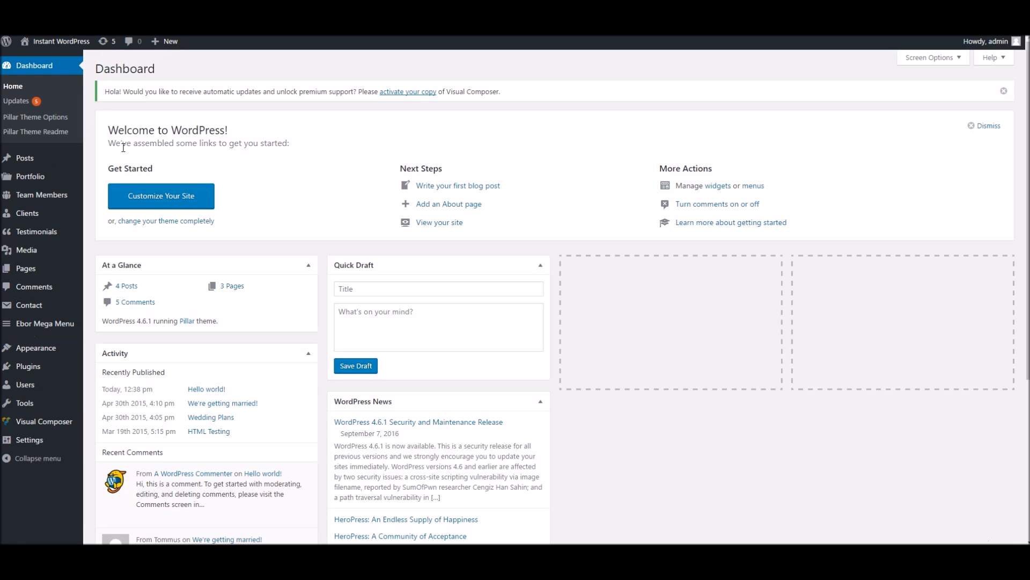
{"action": "left_click", "coordinate": [247, 2]}
{"action": "right_click", "coordinate": [248, 2]}
{"action": "left_click", "coordinate": [263, 16]}
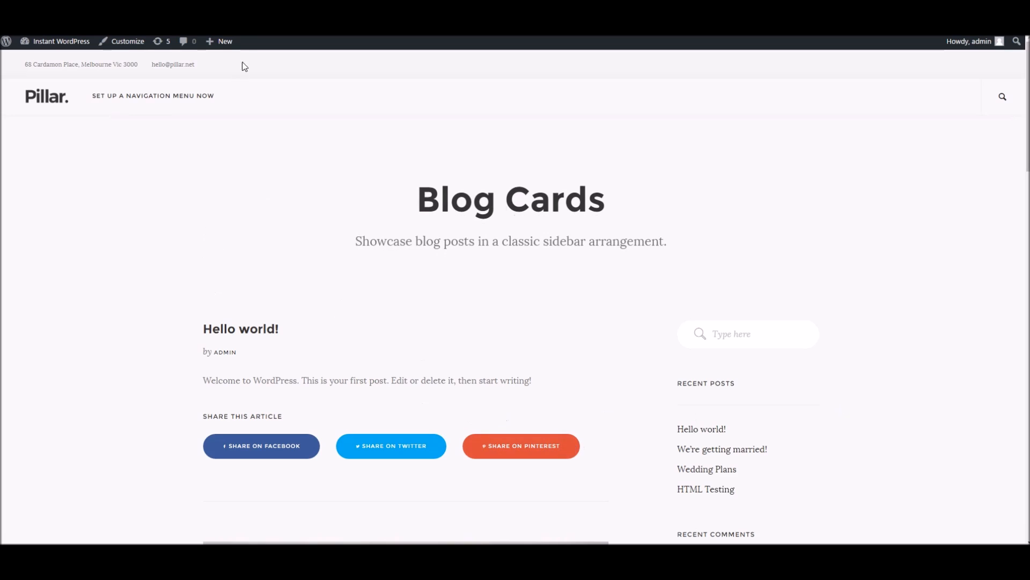
- Return to the WordPress admin and set the reading options to a static front page, with Homepage as front page and Blog as posts page, then save
{"action": "left_click", "coordinate": [145, 2]}
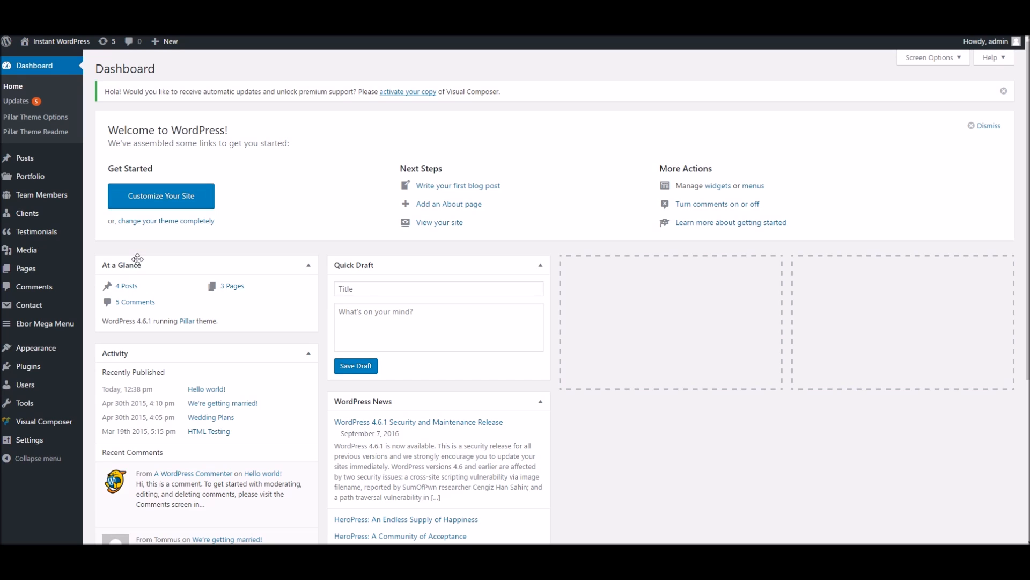
{"action": "mouse_move", "coordinate": [50, 439]}
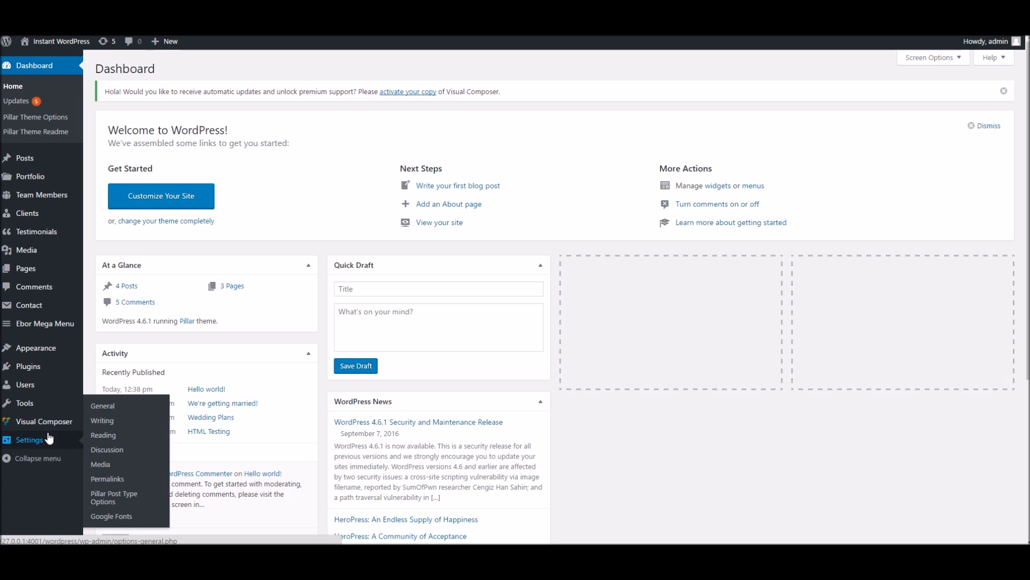
{"action": "left_click", "coordinate": [107, 437]}
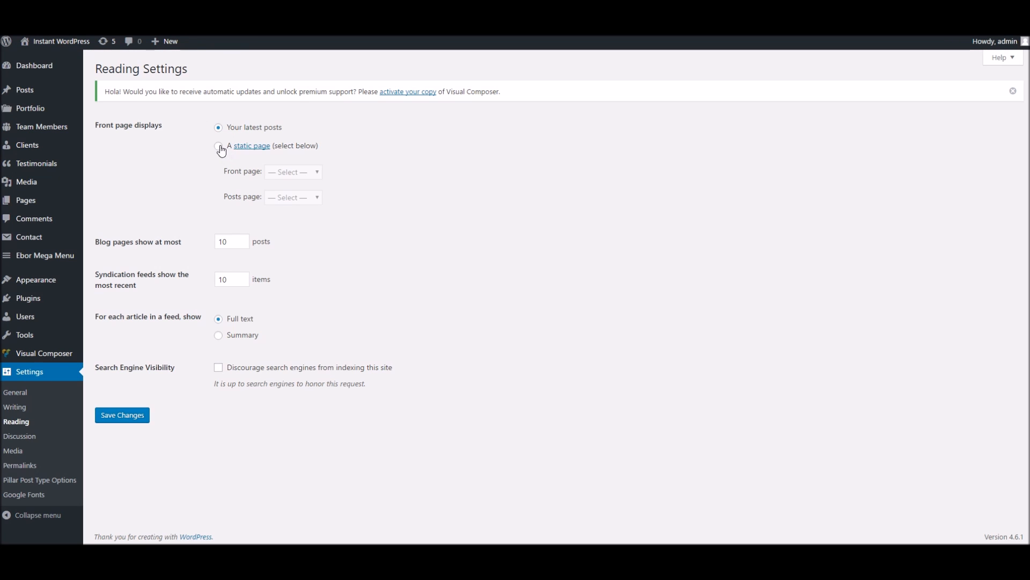
{"action": "left_click", "coordinate": [220, 149]}
{"action": "left_click", "coordinate": [289, 172]}
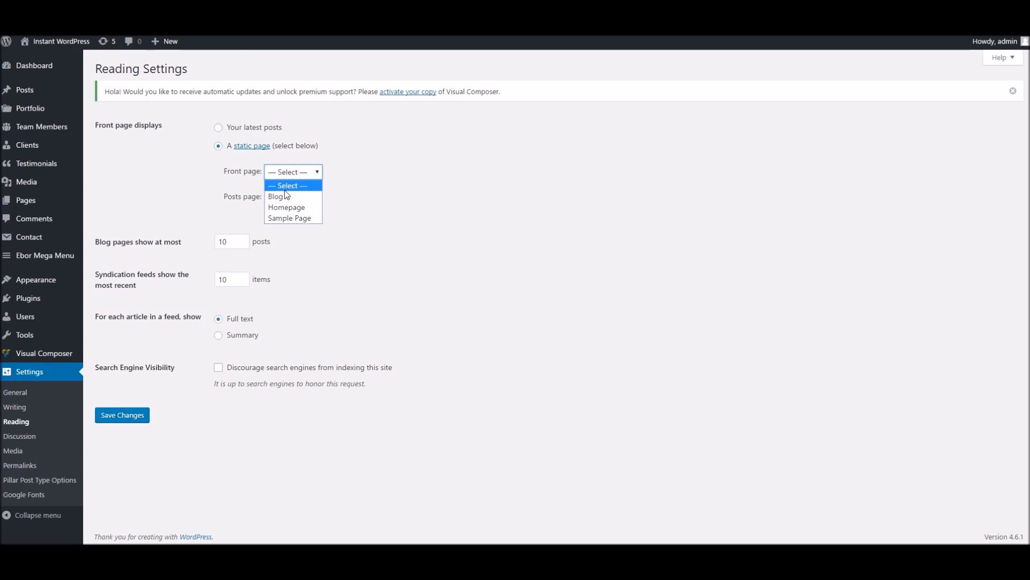
{"action": "left_click", "coordinate": [277, 207]}
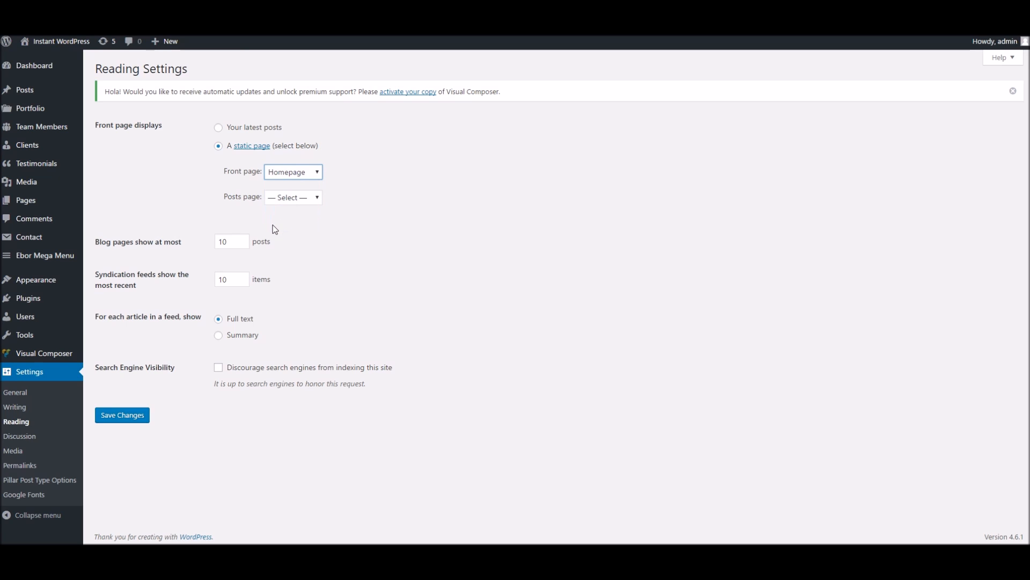
{"action": "left_click", "coordinate": [290, 200]}
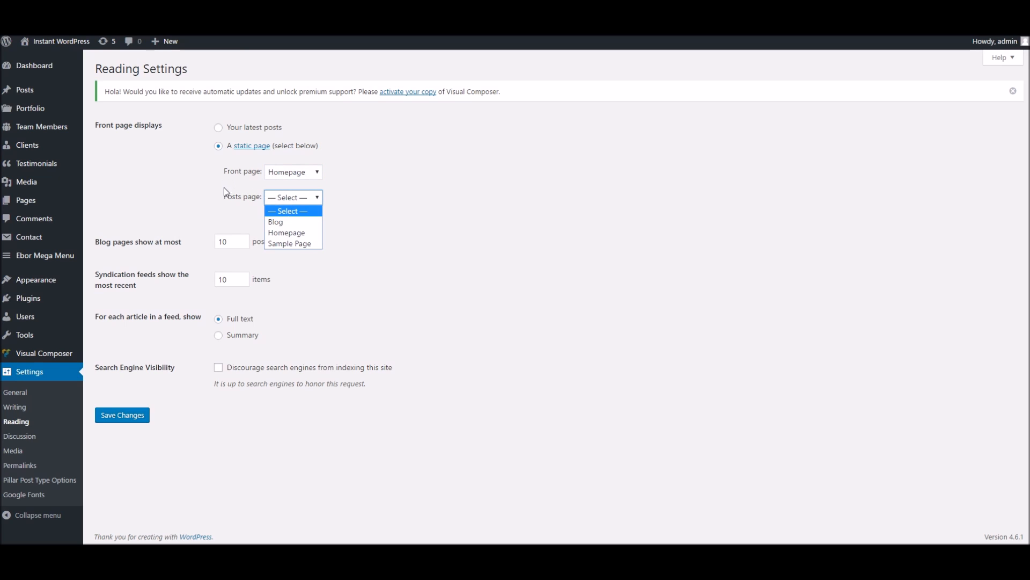
{"action": "left_click", "coordinate": [279, 222]}
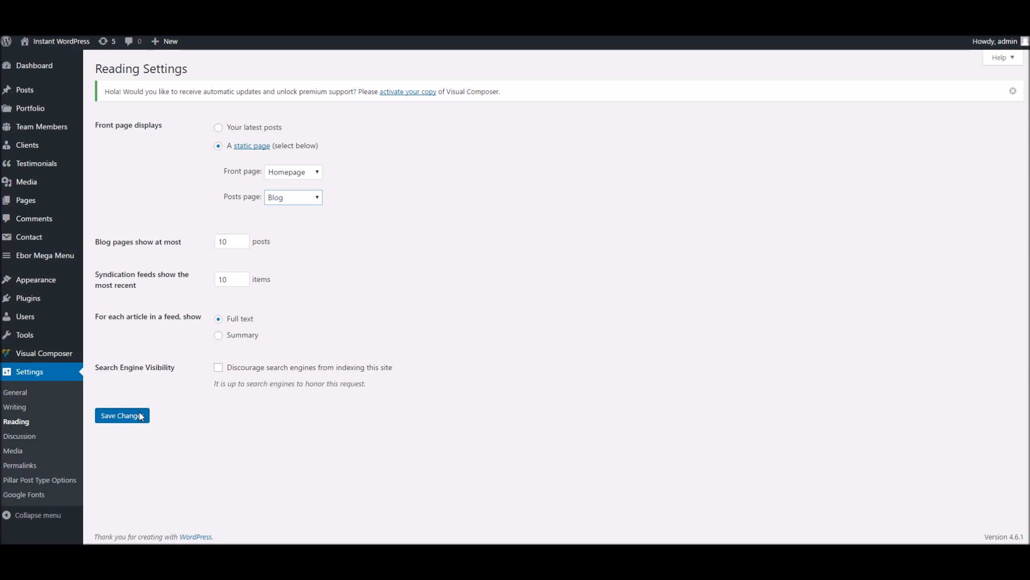
{"action": "left_click", "coordinate": [115, 415]}
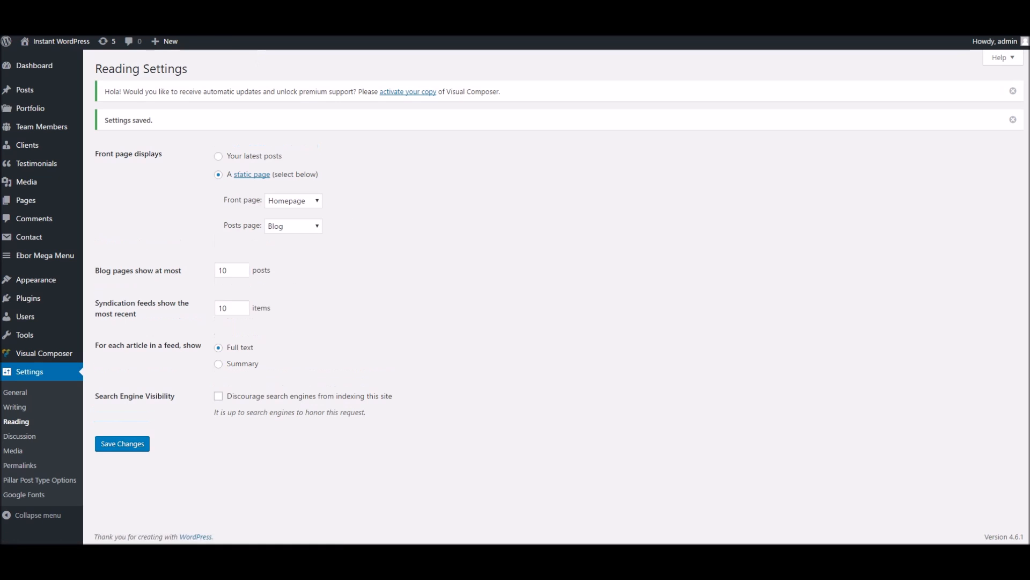
- Reload the site's front page in the other browser tab and look through the imported wedding homepage from hero image to RSVP form
{"action": "left_click", "coordinate": [246, 11]}
{"action": "right_click", "coordinate": [245, 11]}
{"action": "left_click", "coordinate": [273, 112]}
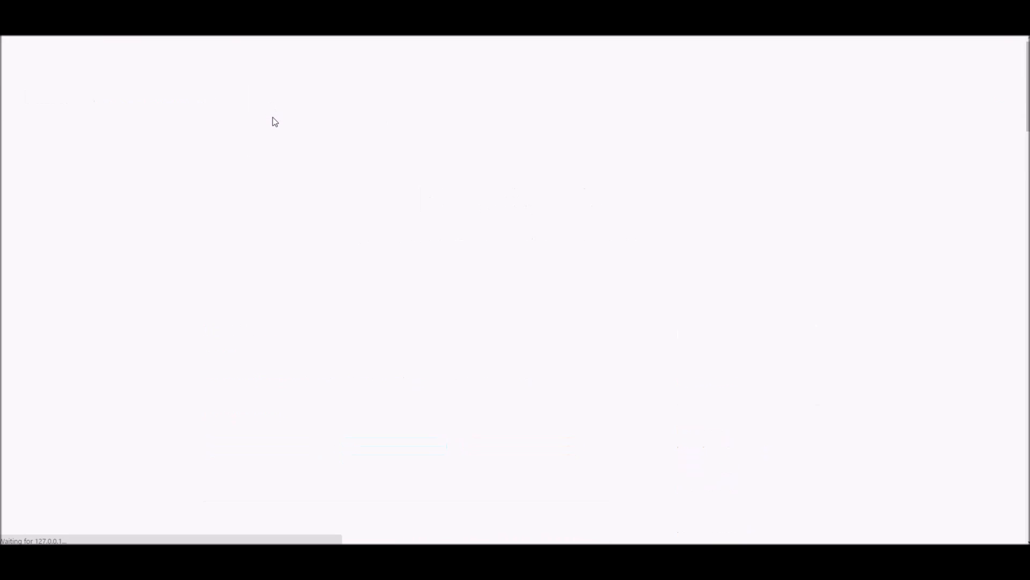
{"action": "scroll", "coordinate": [315, 252], "scroll_direction": "down", "scroll_amount": 20}
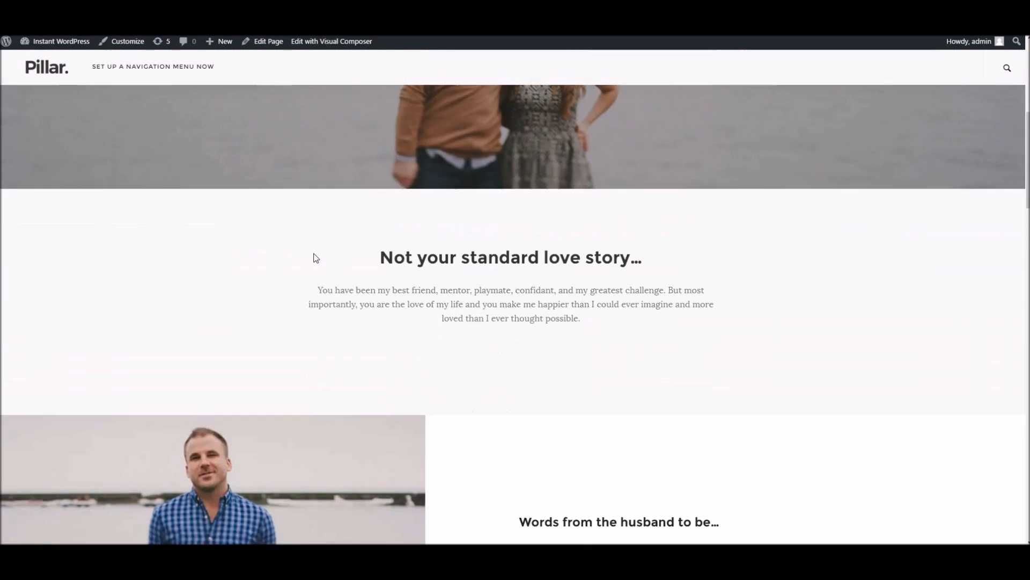
{"action": "scroll", "coordinate": [315, 259], "scroll_direction": "down", "scroll_amount": 15}
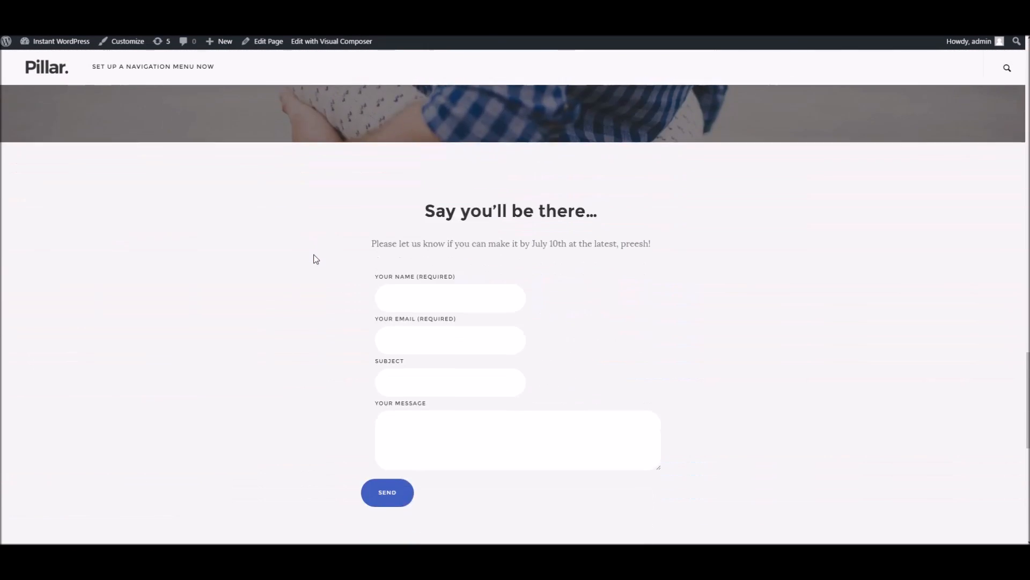
{"action": "scroll", "coordinate": [315, 259], "scroll_direction": "up", "scroll_amount": 3}
{"action": "scroll", "coordinate": [315, 258], "scroll_direction": "up", "scroll_amount": 15}
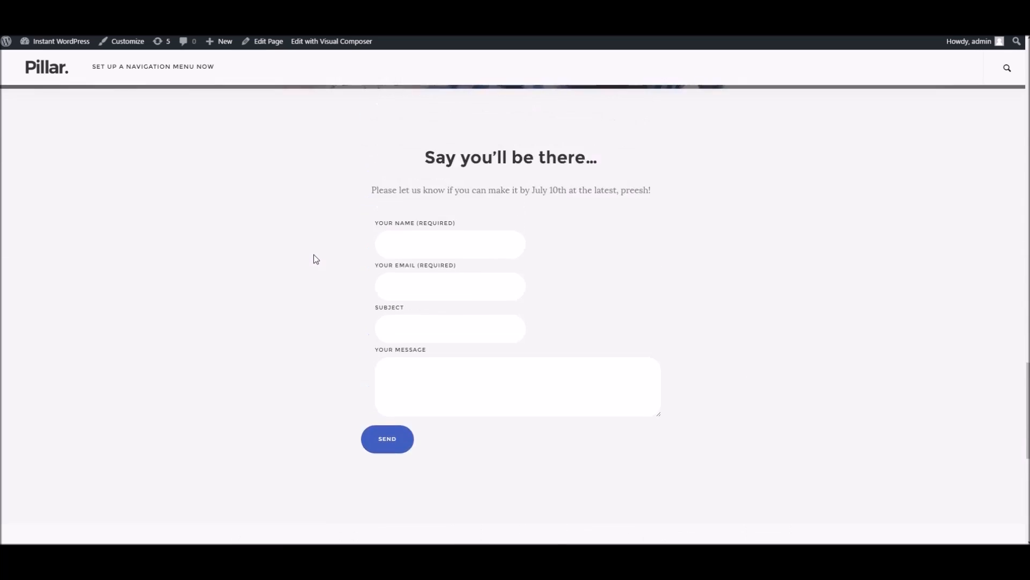
{"action": "scroll", "coordinate": [314, 261], "scroll_direction": "up", "scroll_amount": 8}
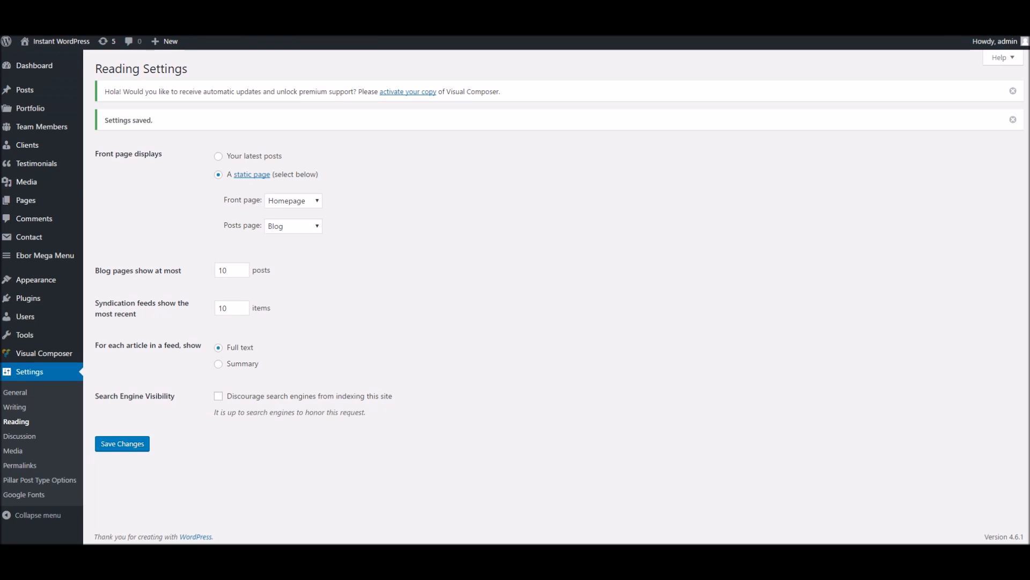
- Open the admin's menu management and examine the Pillar Wedding demo site's navigation links and blog page for reference
{"action": "mouse_move", "coordinate": [43, 279]}
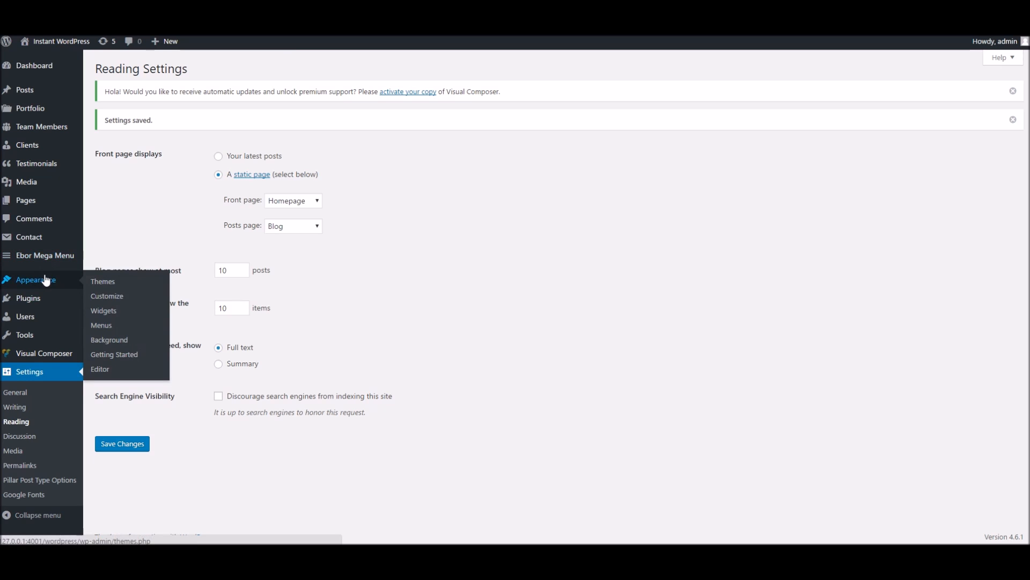
{"action": "left_click", "coordinate": [115, 328]}
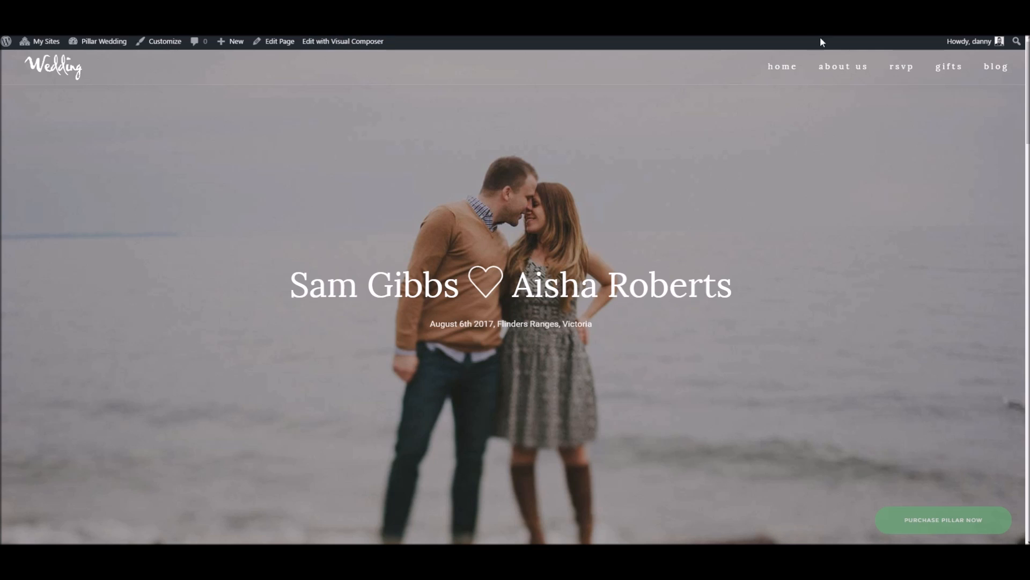
{"action": "left_click", "coordinate": [835, 65]}
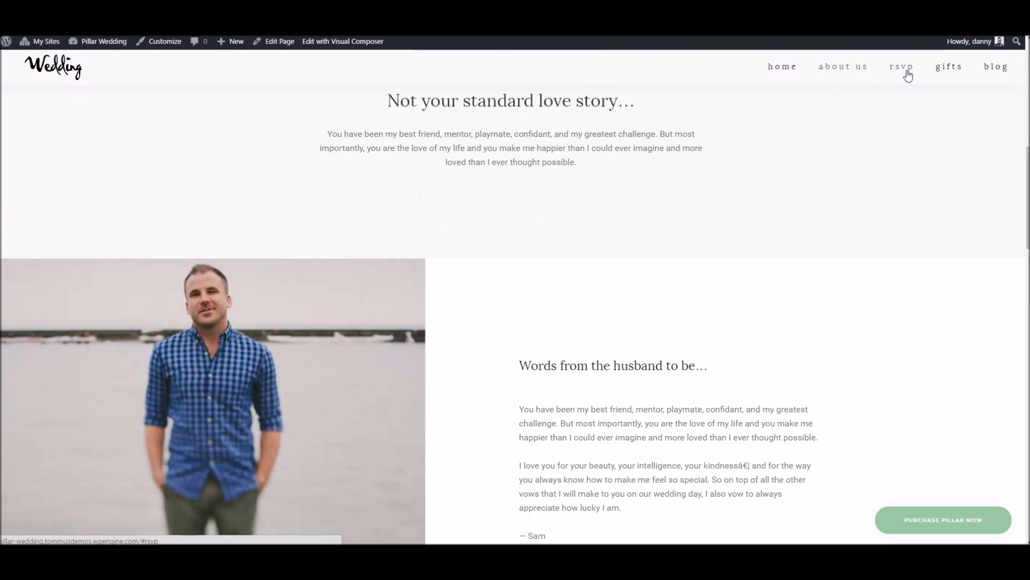
{"action": "left_click", "coordinate": [907, 75]}
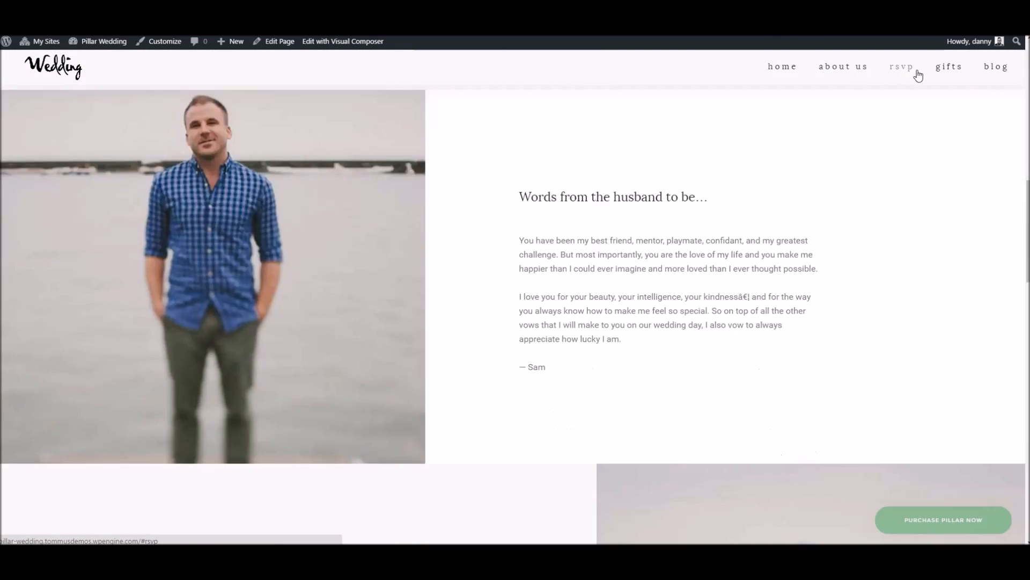
{"action": "left_click", "coordinate": [954, 73]}
{"action": "left_click", "coordinate": [993, 69]}
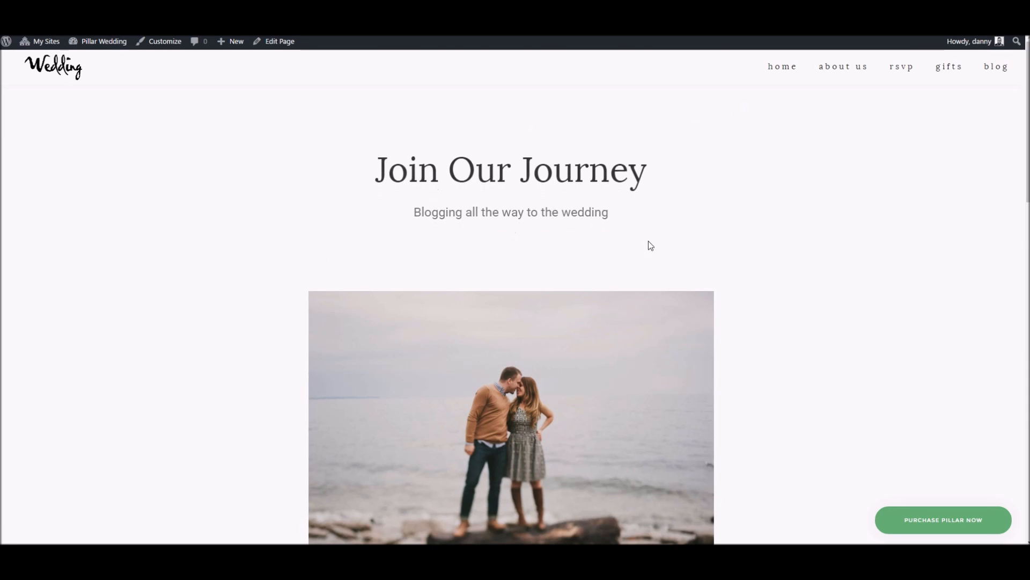
{"action": "scroll", "coordinate": [714, 236], "scroll_direction": "down", "scroll_amount": 3}
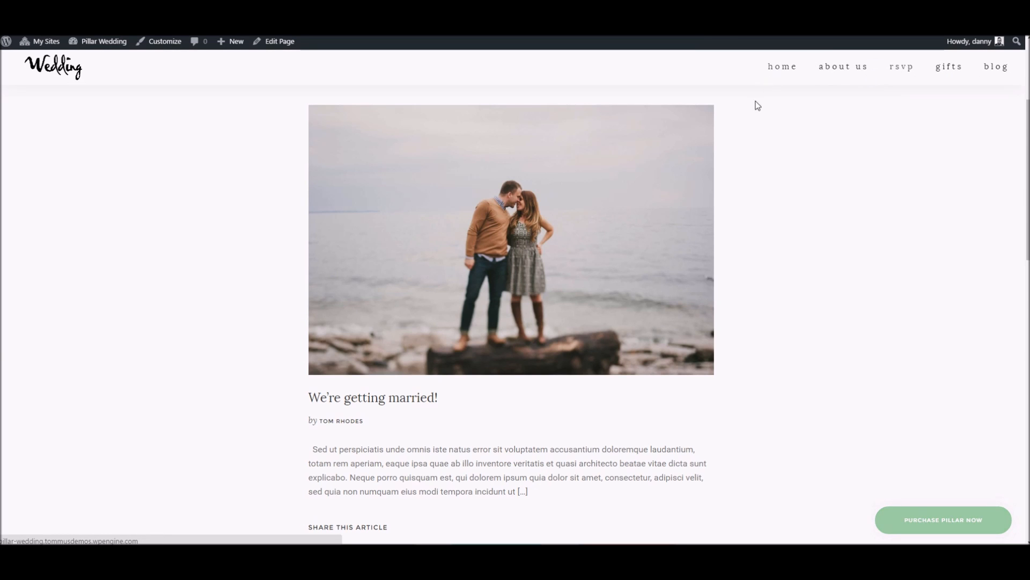
{"action": "scroll", "coordinate": [762, 279], "scroll_direction": "down", "scroll_amount": 15}
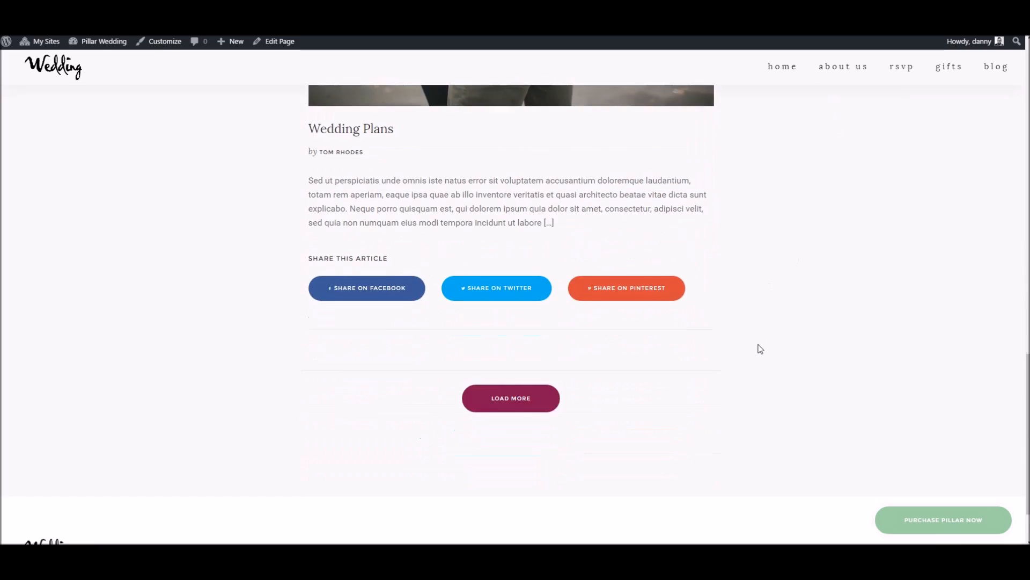
{"action": "scroll", "coordinate": [757, 352], "scroll_direction": "up", "scroll_amount": 20}
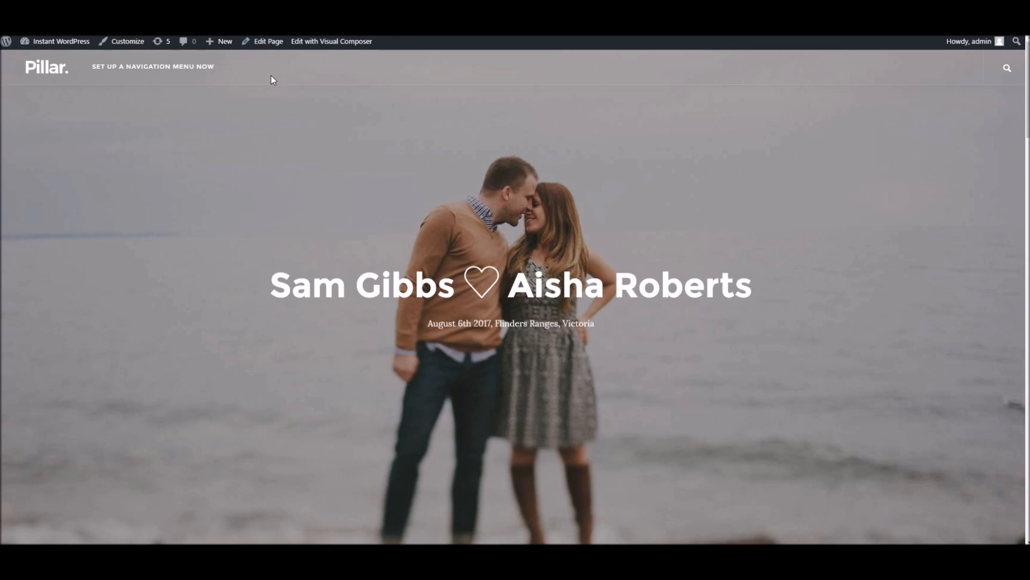
- Edit the site's Homepage, select Home Navigation as the menu displayed on it, update the page and view it
{"action": "left_click", "coordinate": [266, 43]}
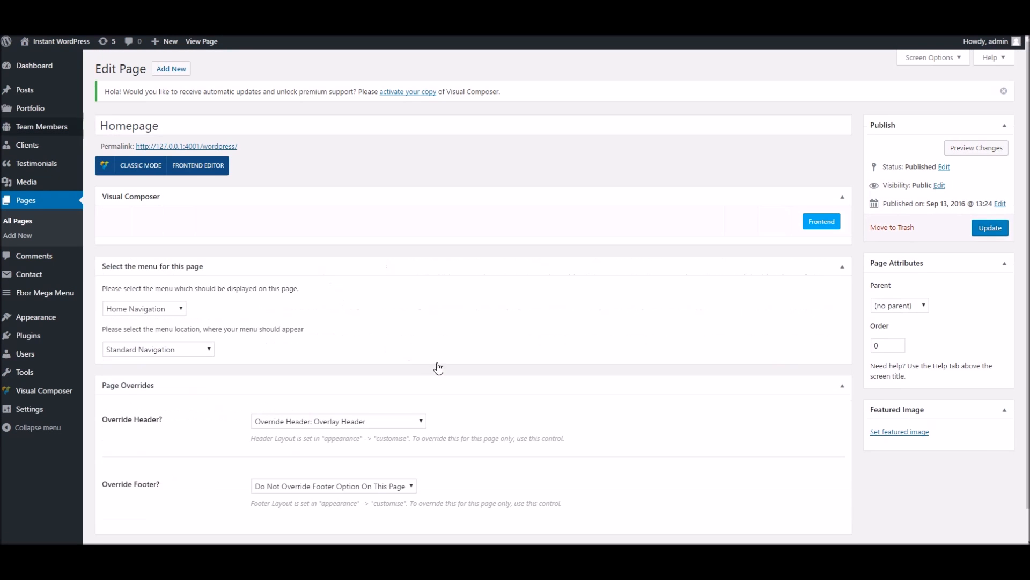
{"action": "scroll", "coordinate": [561, 380], "scroll_direction": "down", "scroll_amount": 6}
{"action": "scroll", "coordinate": [562, 380], "scroll_direction": "down", "scroll_amount": 20}
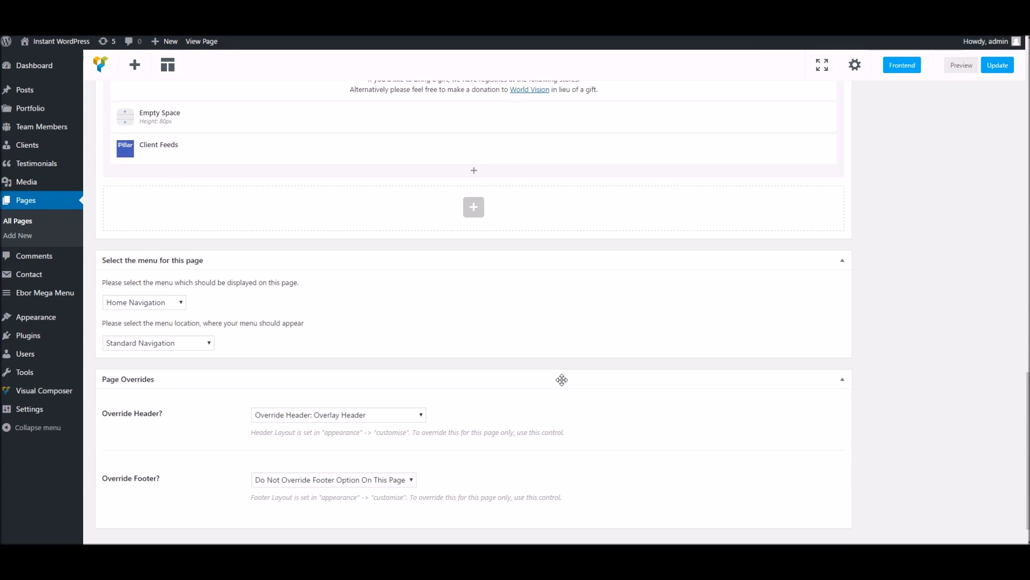
{"action": "scroll", "coordinate": [561, 379], "scroll_direction": "down", "scroll_amount": 2}
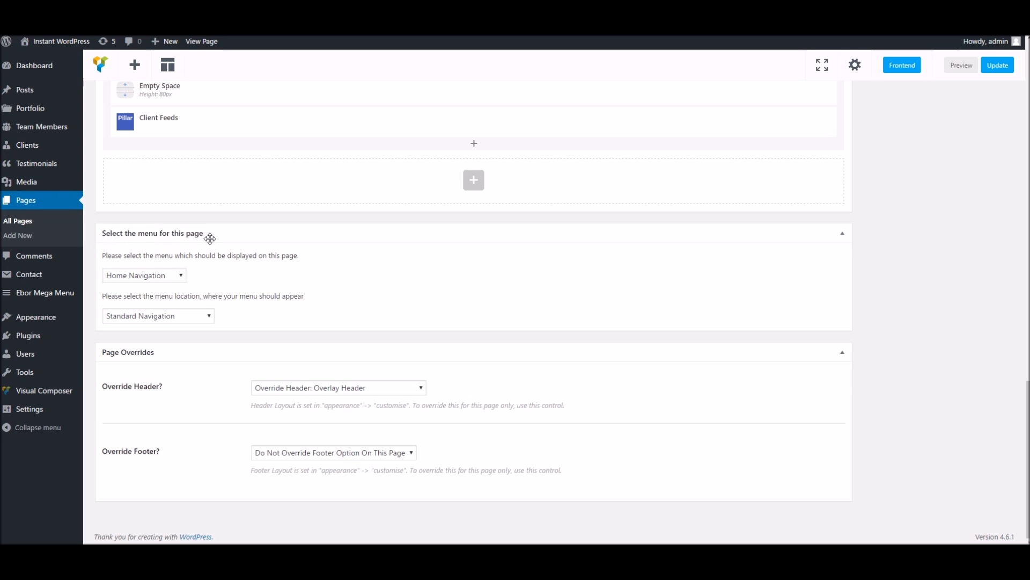
{"action": "left_click", "coordinate": [159, 276]}
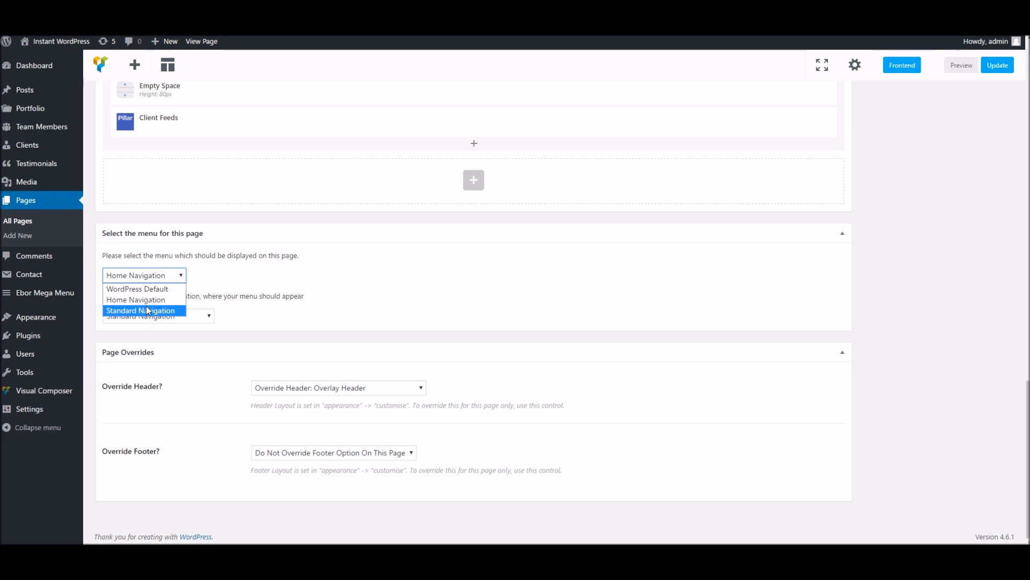
{"action": "left_click", "coordinate": [143, 298]}
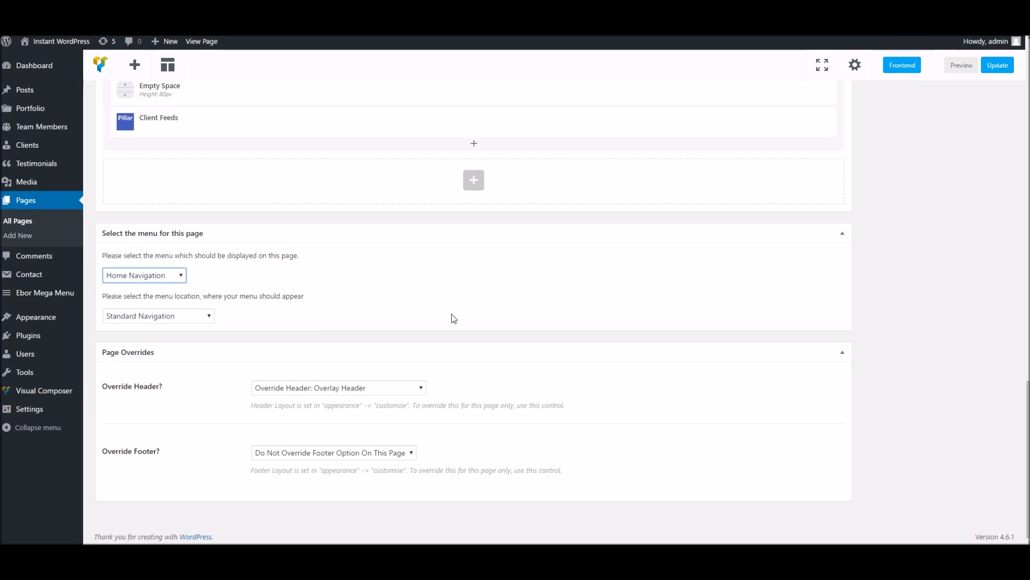
{"action": "left_click", "coordinate": [997, 65]}
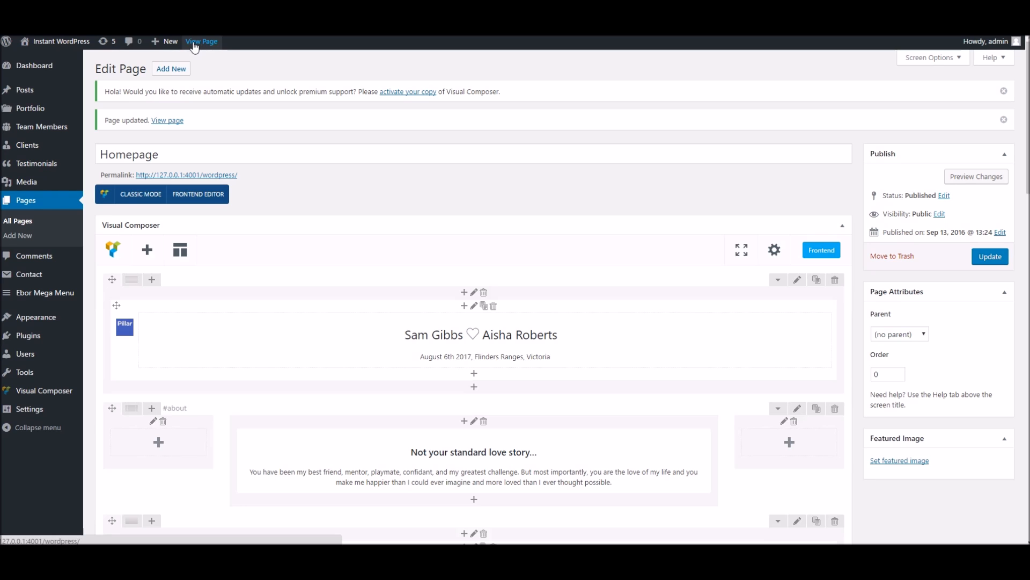
{"action": "left_click", "coordinate": [220, 175]}
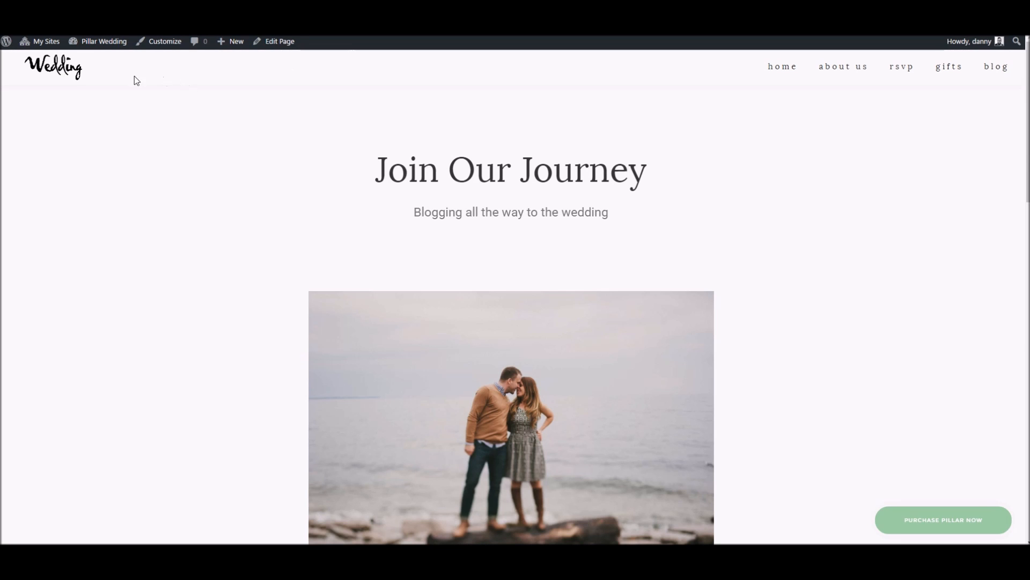
- Customize the Pillar header layout to hide the search bar and align the menu to the right, and publish the changes
{"action": "left_click", "coordinate": [59, 73]}
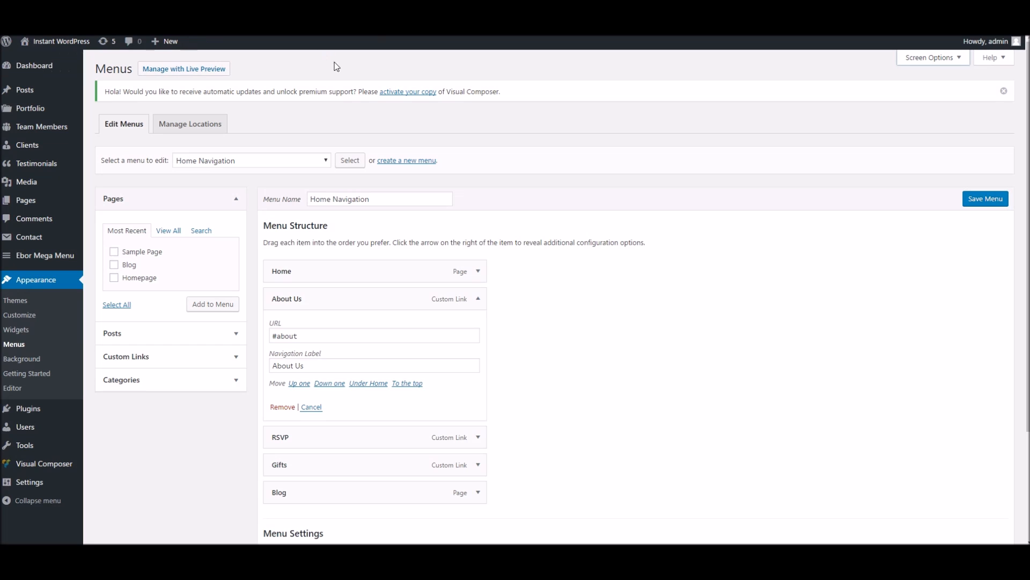
{"action": "left_click", "coordinate": [22, 317]}
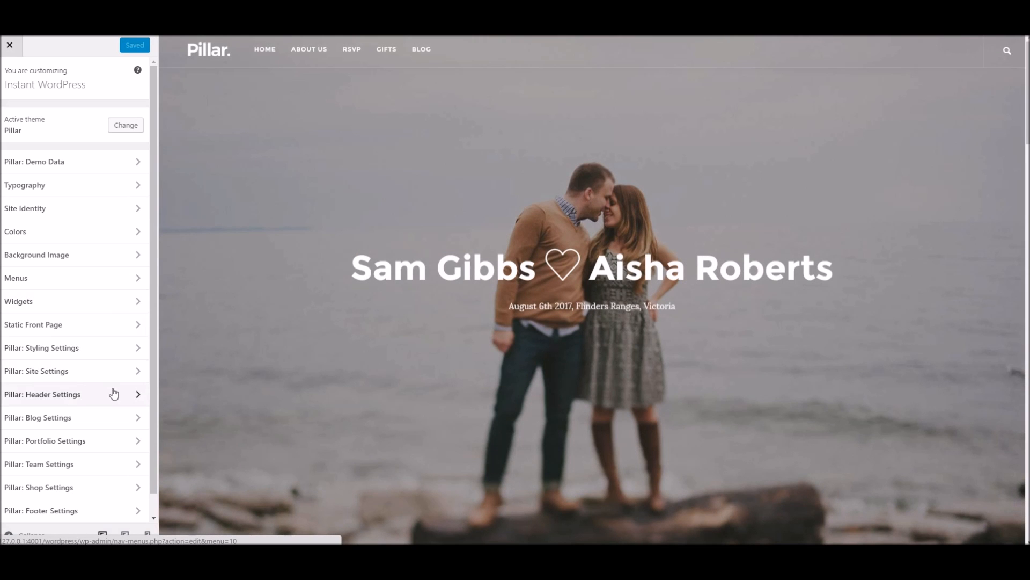
{"action": "left_click", "coordinate": [110, 394]}
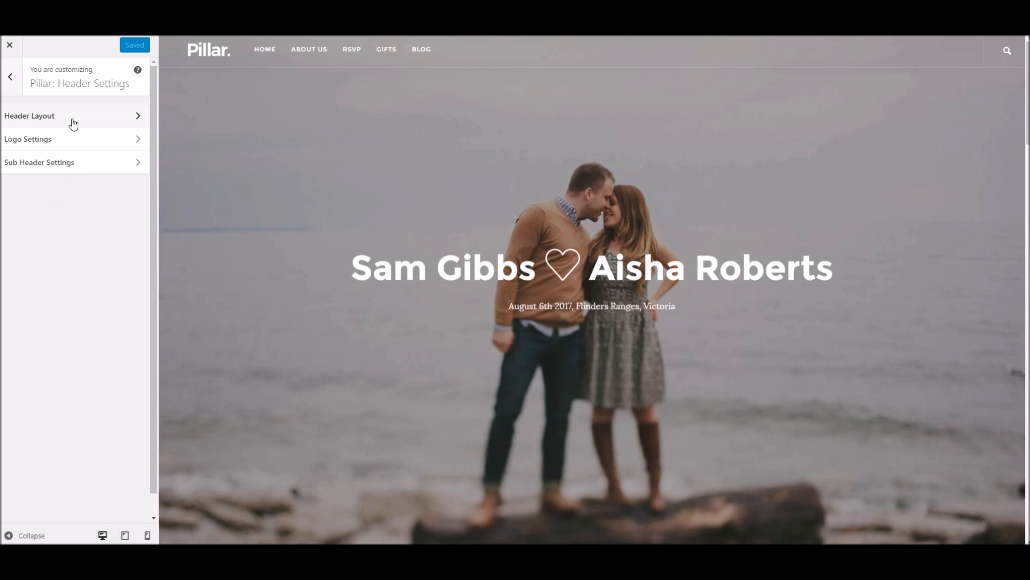
{"action": "left_click", "coordinate": [80, 125]}
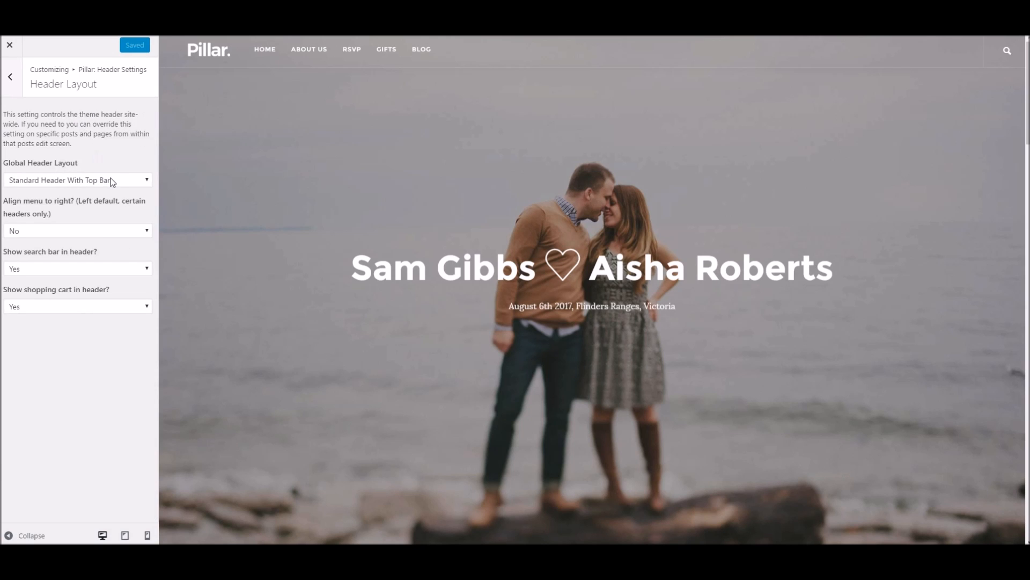
{"action": "left_click", "coordinate": [103, 270]}
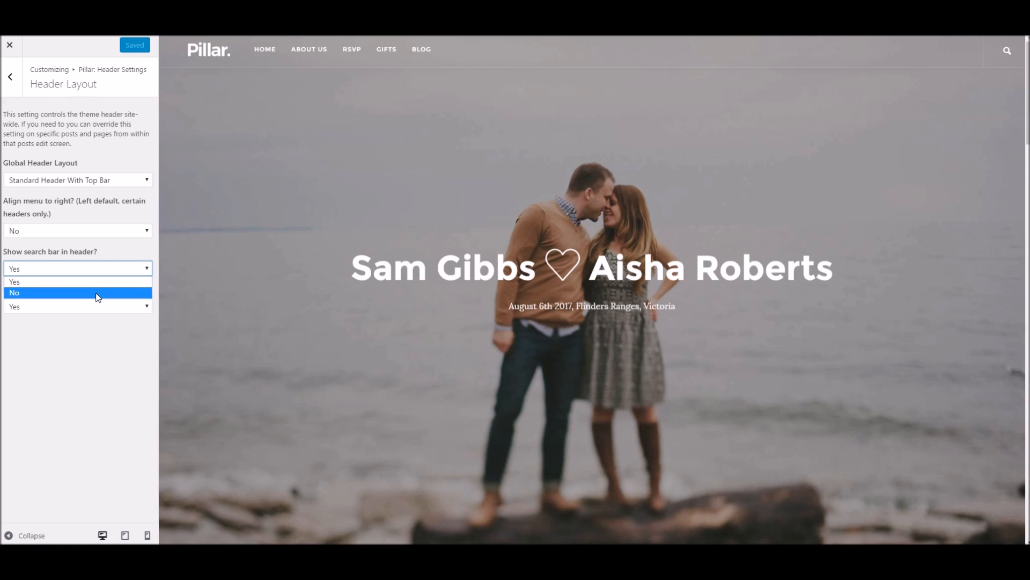
{"action": "left_click", "coordinate": [98, 293]}
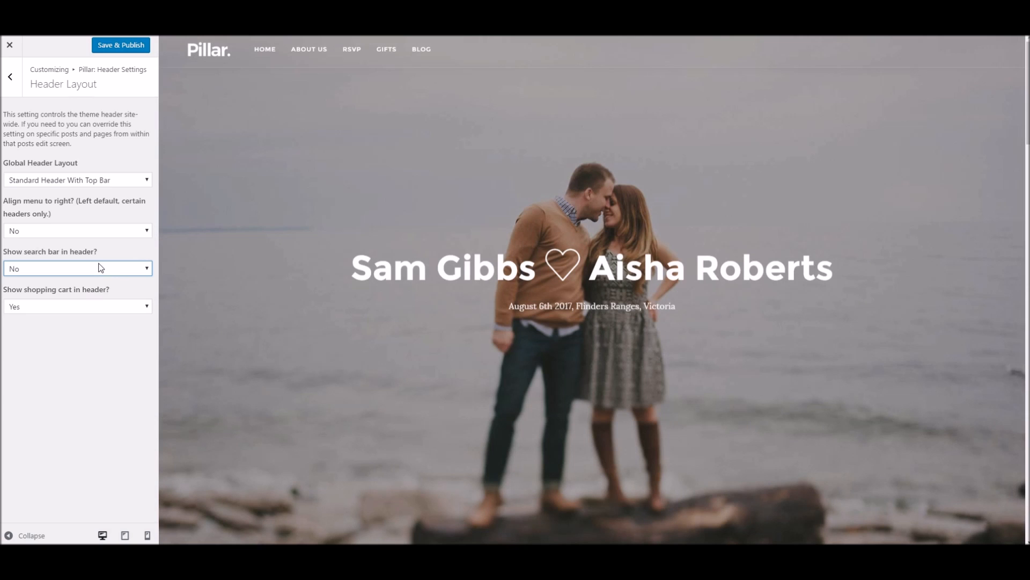
{"action": "left_click", "coordinate": [92, 232]}
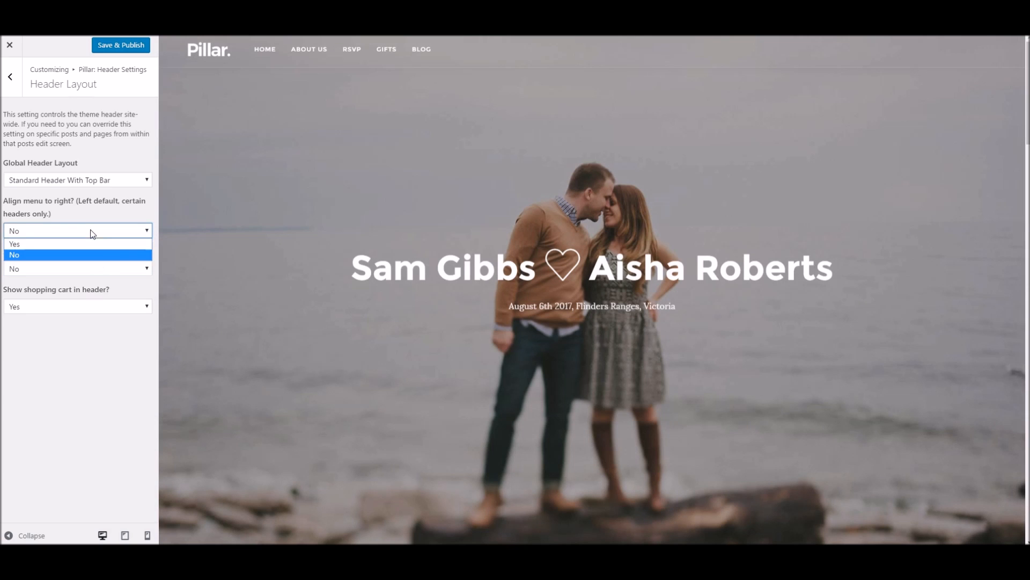
{"action": "left_click", "coordinate": [57, 243]}
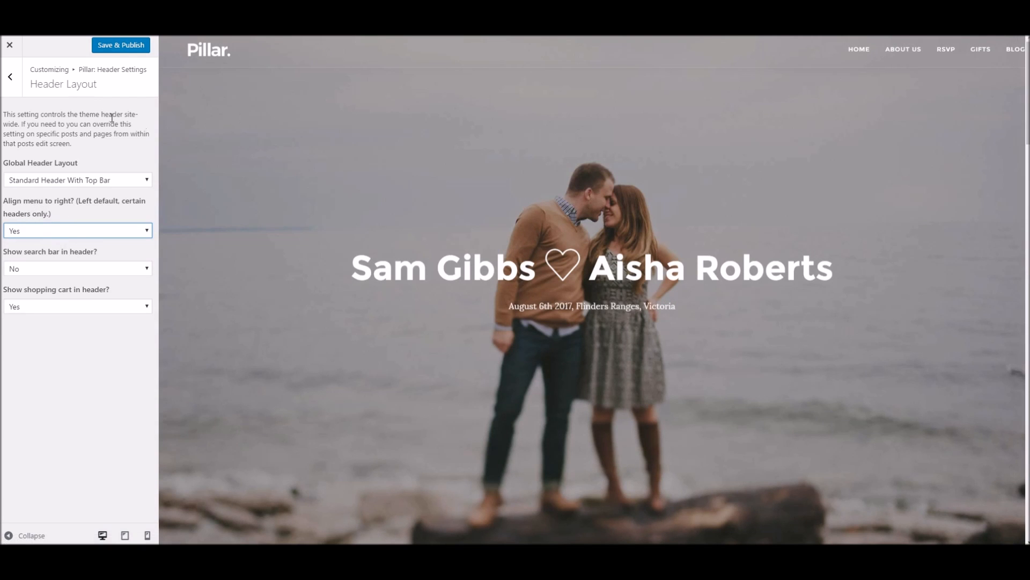
{"action": "left_click", "coordinate": [118, 48]}
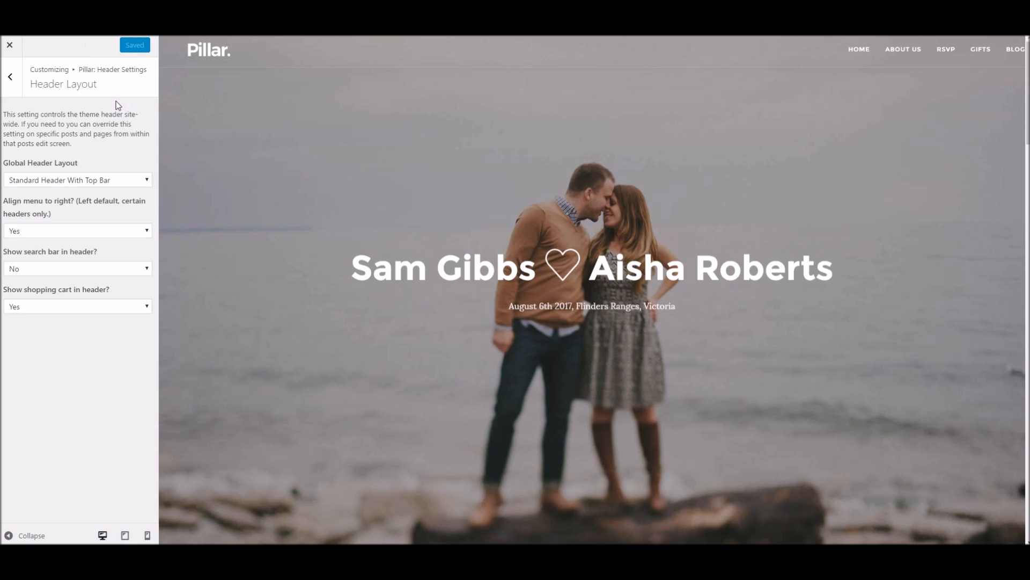
- Examine the header and text styling throughout the homepage preview, and look through the theme and default typography settings
{"action": "left_click", "coordinate": [12, 79]}
{"action": "scroll", "coordinate": [389, 329], "scroll_direction": "down", "scroll_amount": 15}
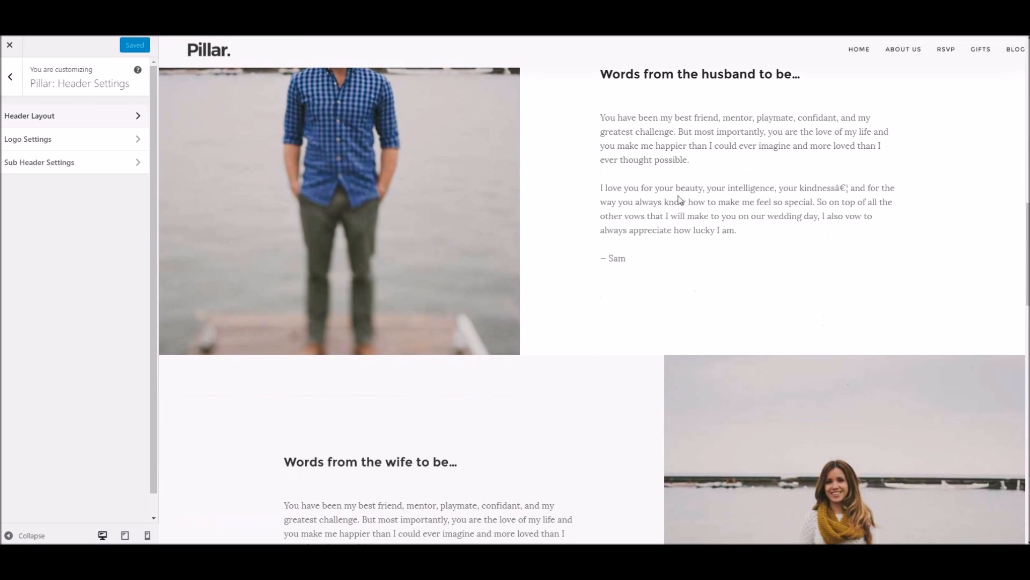
{"action": "scroll", "coordinate": [593, 324], "scroll_direction": "down", "scroll_amount": 5}
{"action": "scroll", "coordinate": [594, 324], "scroll_direction": "up", "scroll_amount": 20}
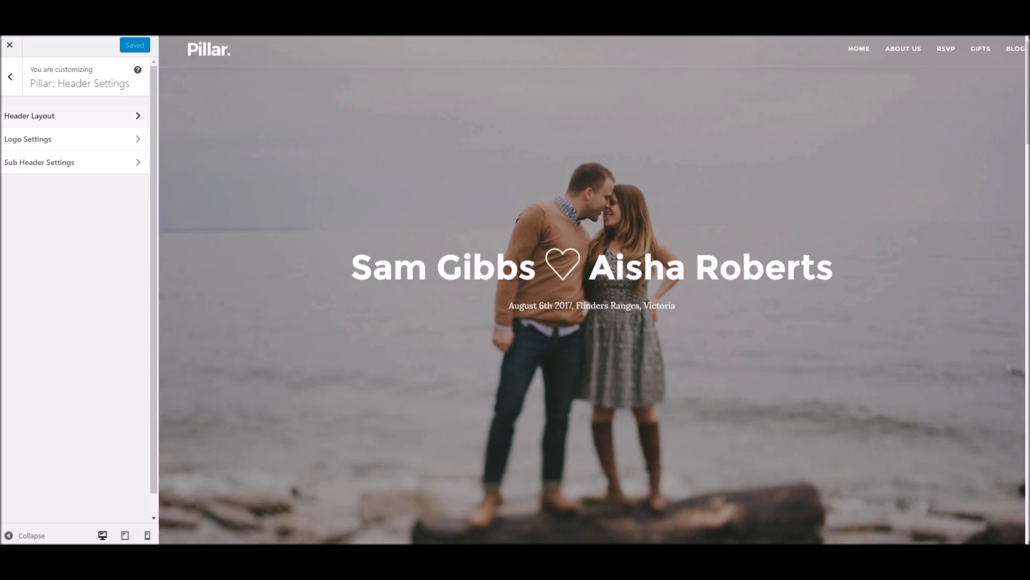
{"action": "left_click", "coordinate": [10, 76]}
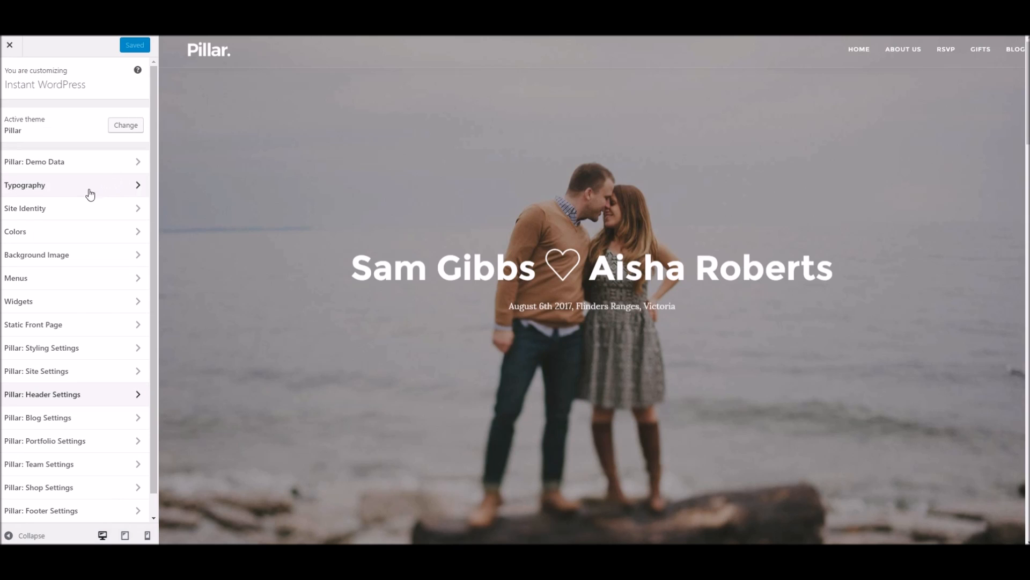
{"action": "left_click", "coordinate": [47, 184]}
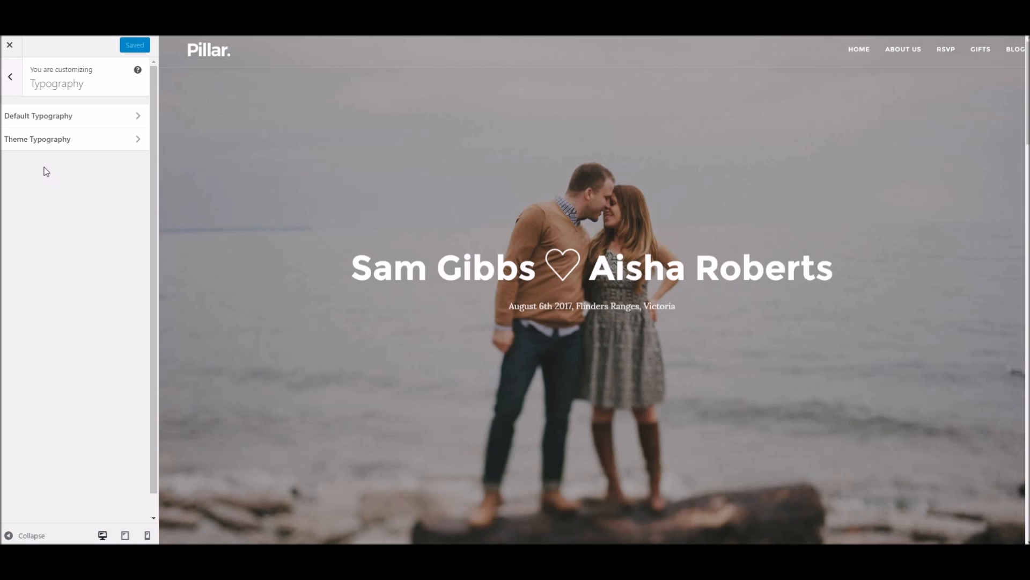
{"action": "left_click", "coordinate": [41, 139]}
{"action": "left_click", "coordinate": [13, 84]}
{"action": "left_click", "coordinate": [62, 115]}
{"action": "left_click", "coordinate": [10, 80]}
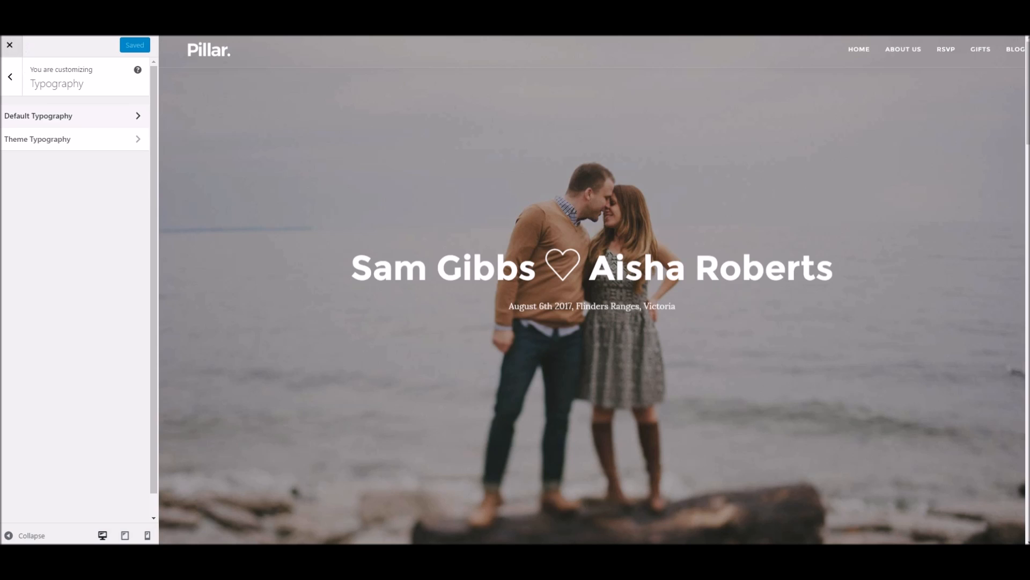
{"action": "left_click", "coordinate": [122, 121]}
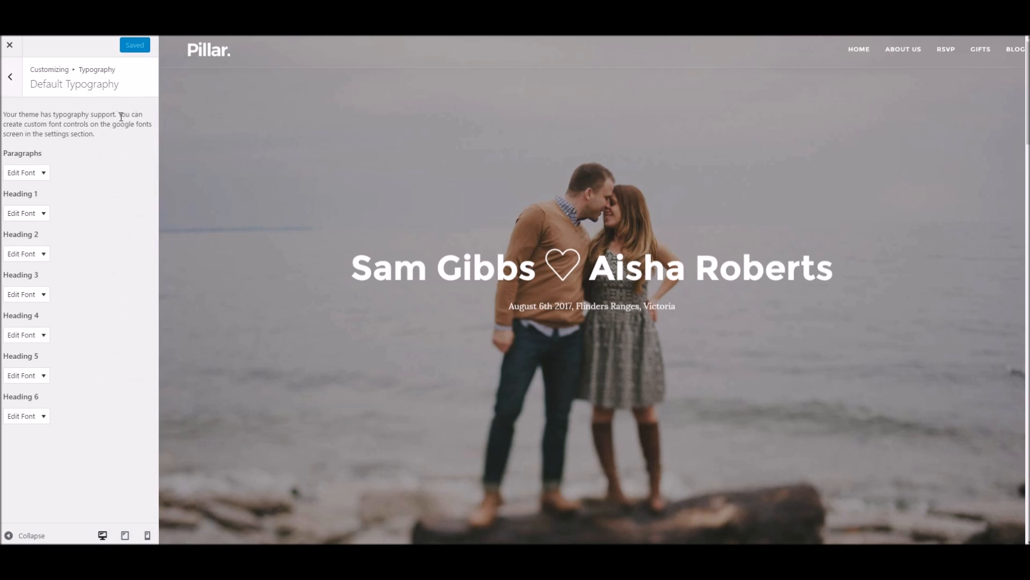
- Set the font family of Paragraphs to the Google sans serif font Roboto
{"action": "left_click", "coordinate": [32, 174]}
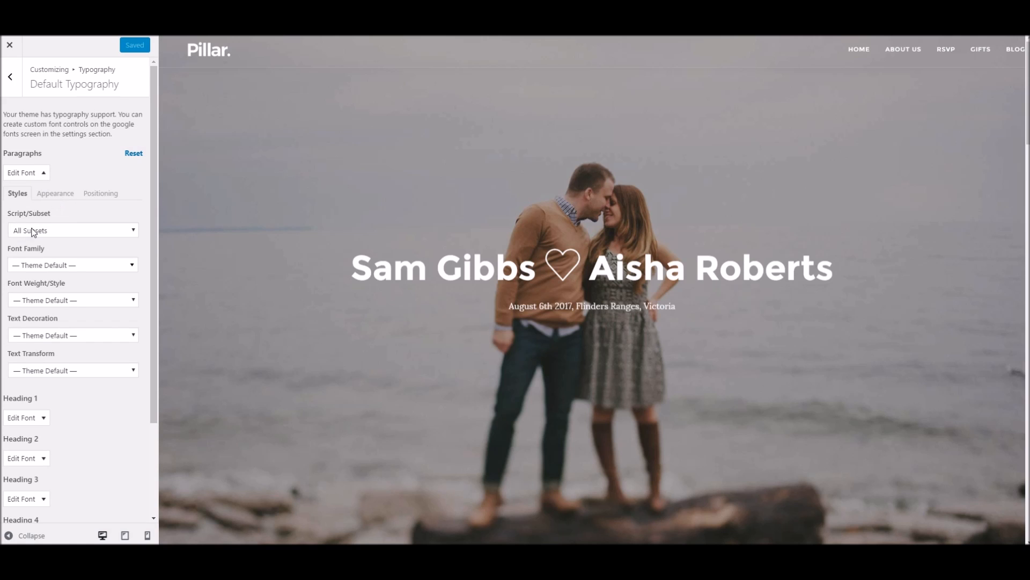
{"action": "left_click", "coordinate": [68, 265]}
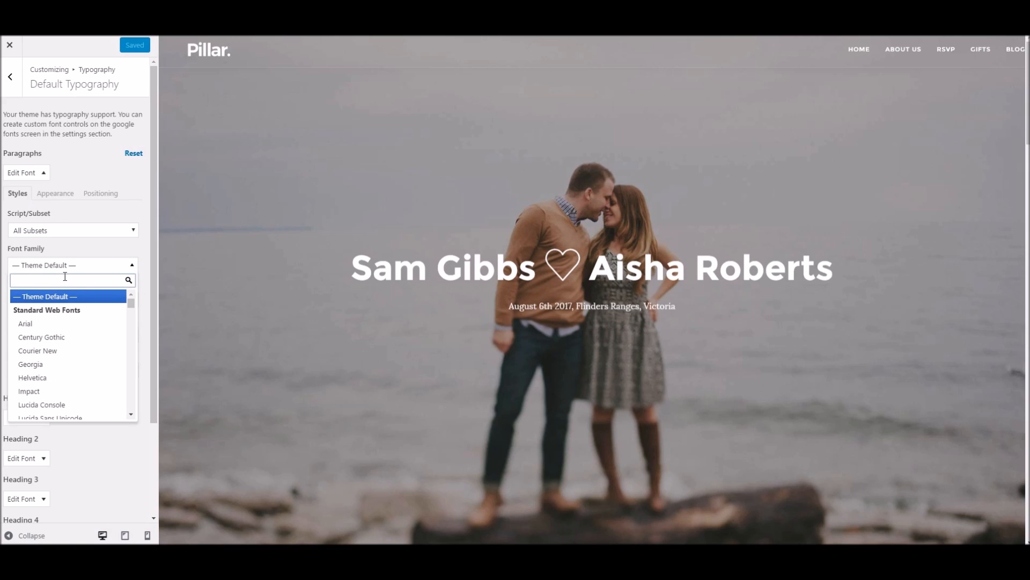
{"action": "type", "text": "robo"}
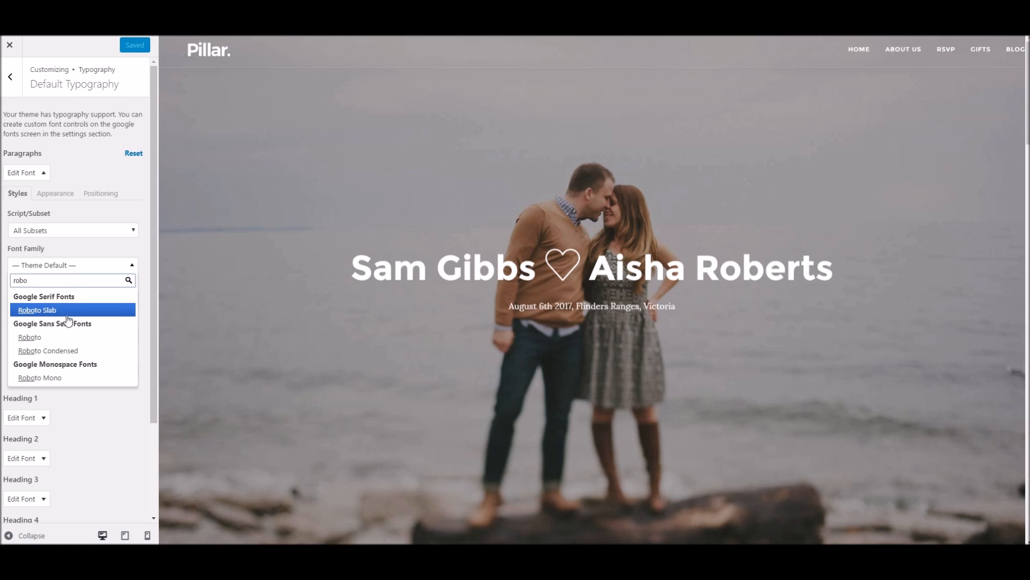
{"action": "left_click", "coordinate": [54, 337]}
{"action": "left_click", "coordinate": [114, 246]}
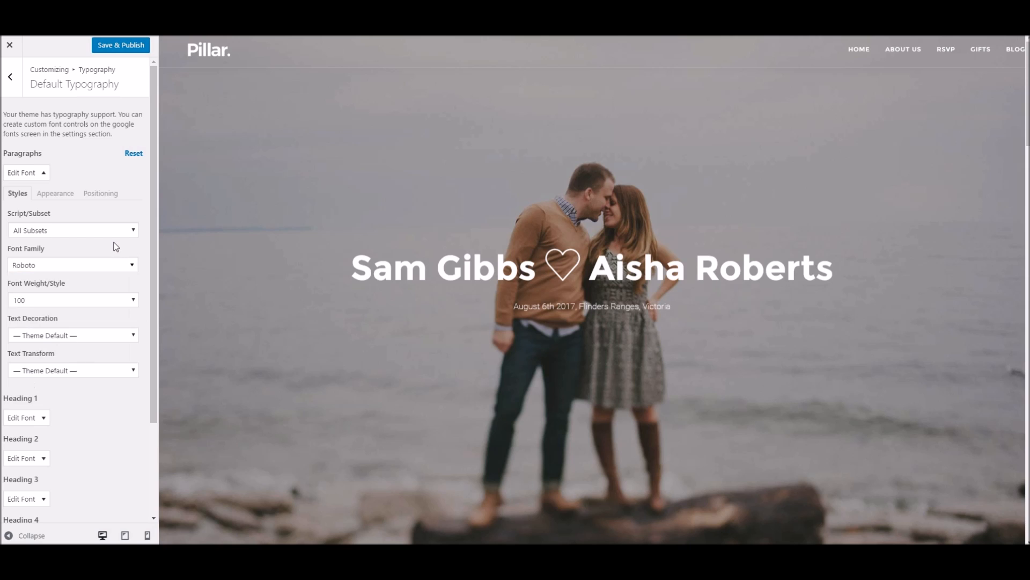
- Set the Heading 1 font family to the Google serif font Lora
{"action": "left_click", "coordinate": [40, 419]}
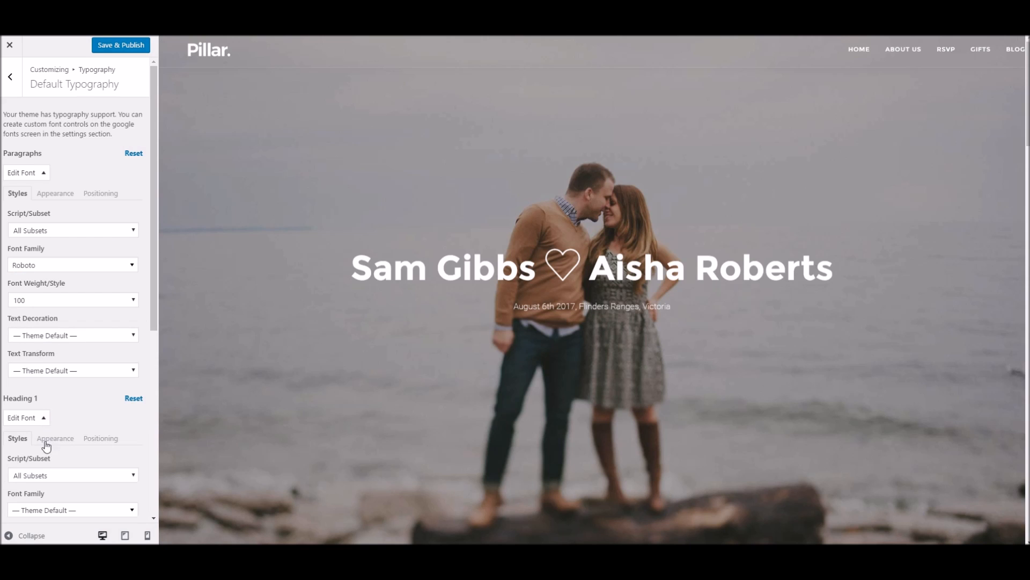
{"action": "scroll", "coordinate": [85, 470], "scroll_direction": "down", "scroll_amount": 3}
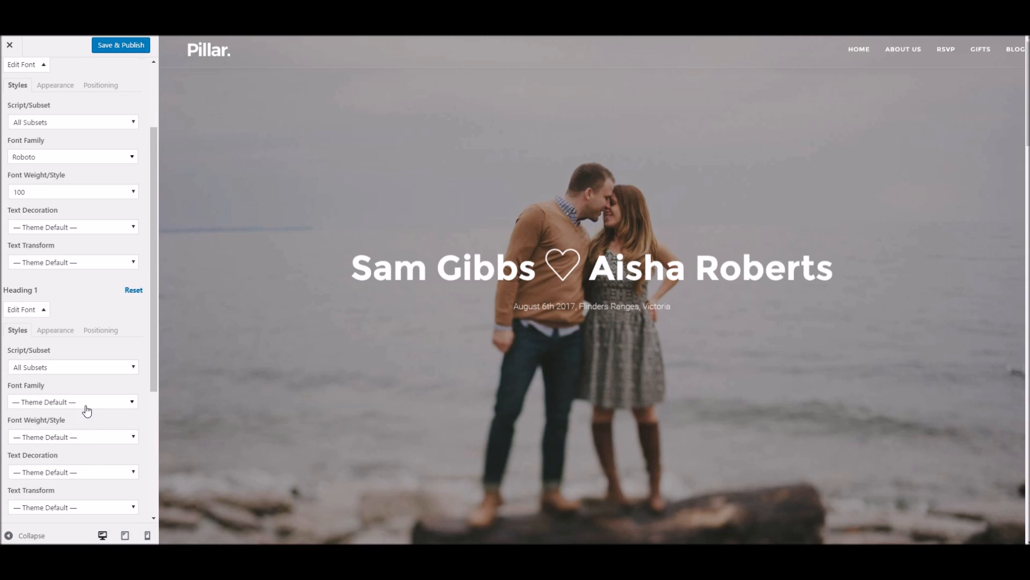
{"action": "left_click", "coordinate": [86, 411]}
{"action": "type", "text": "lora"}
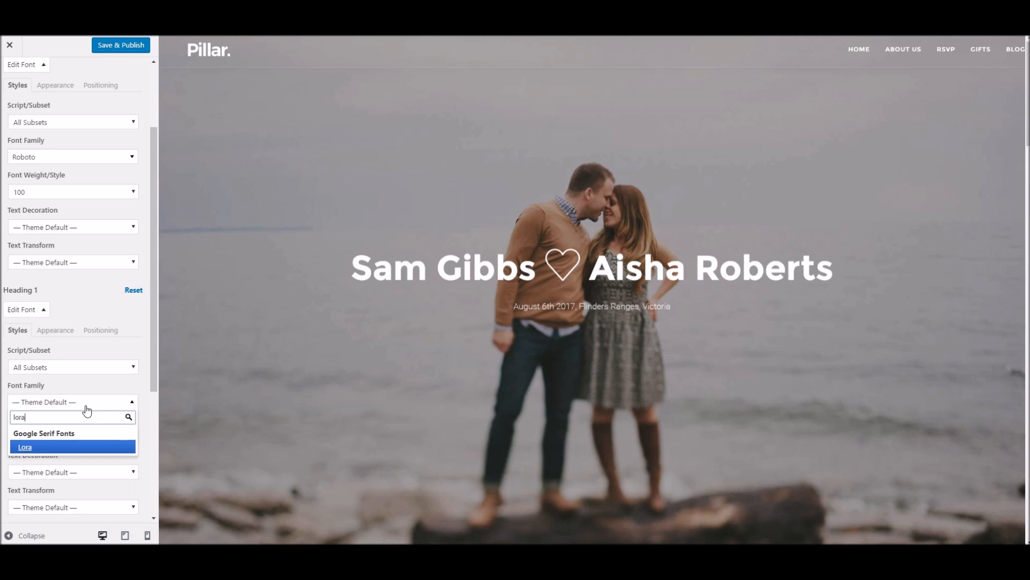
{"action": "left_click", "coordinate": [70, 447]}
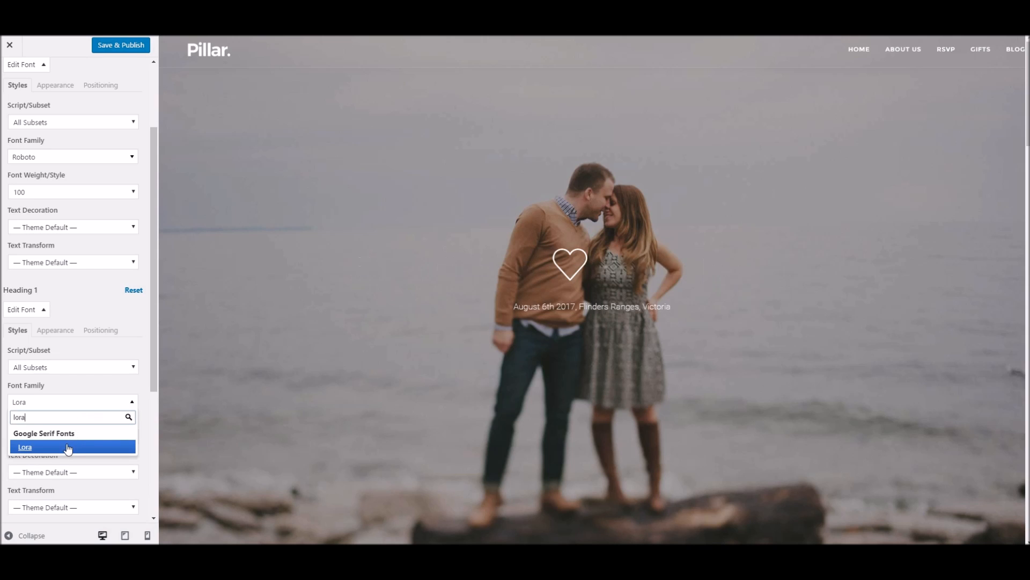
- Set the Heading 2 font family to Lora in the default typography settings
{"action": "scroll", "coordinate": [123, 395], "scroll_direction": "down", "scroll_amount": 1}
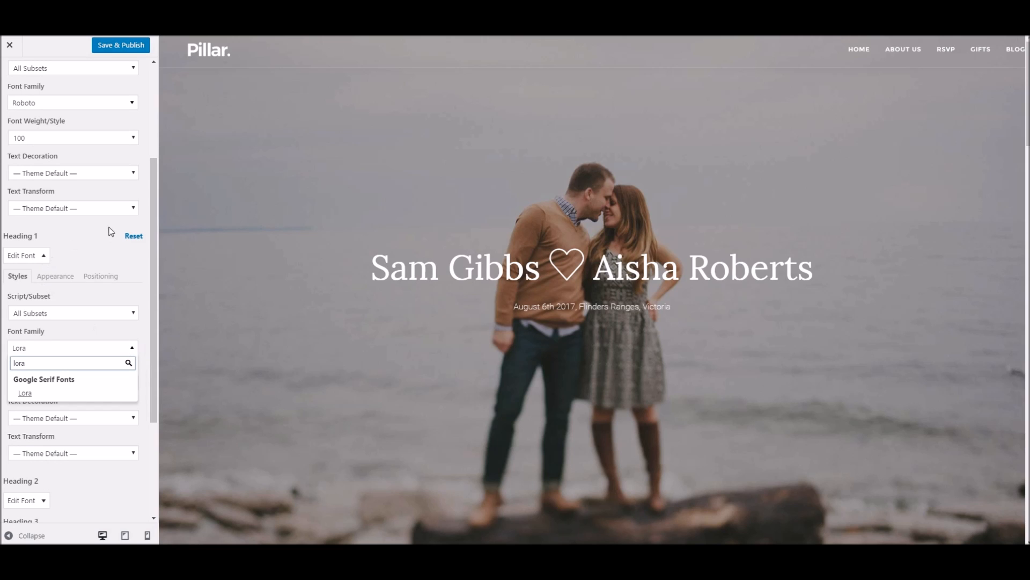
{"action": "scroll", "coordinate": [94, 327], "scroll_direction": "down", "scroll_amount": 3}
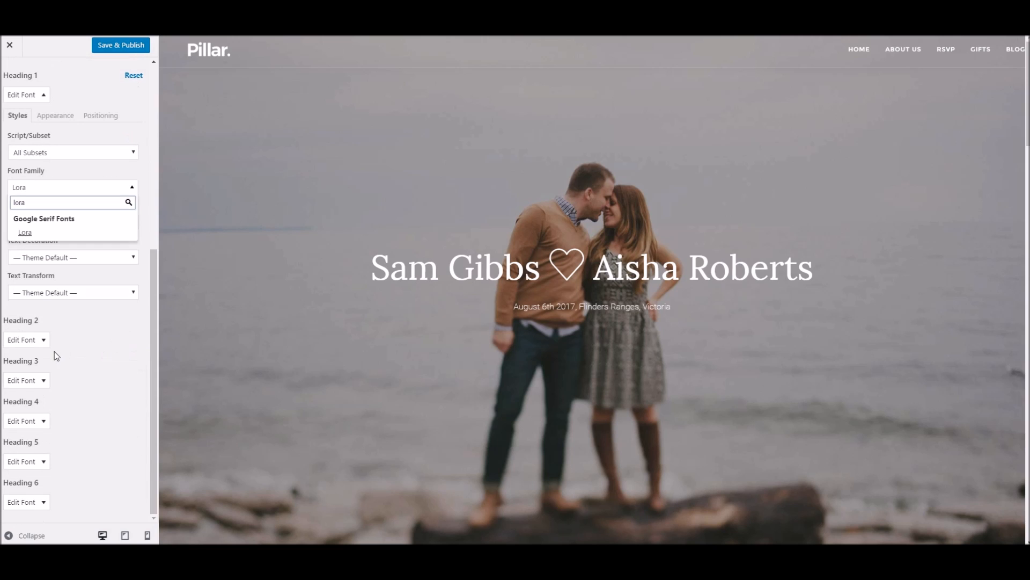
{"action": "left_click", "coordinate": [35, 340]}
{"action": "left_click", "coordinate": [51, 434]}
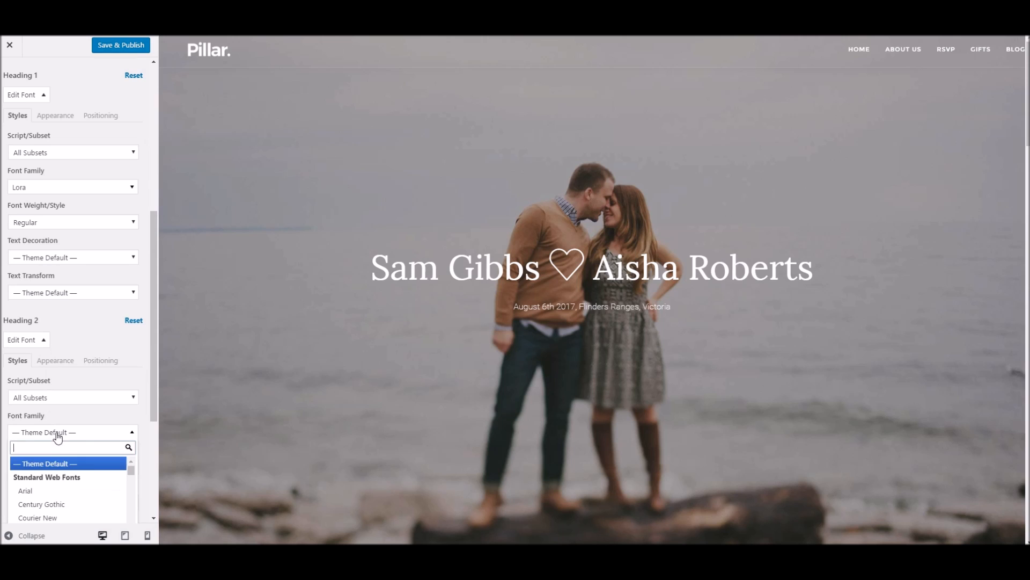
{"action": "type", "text": "lora"}
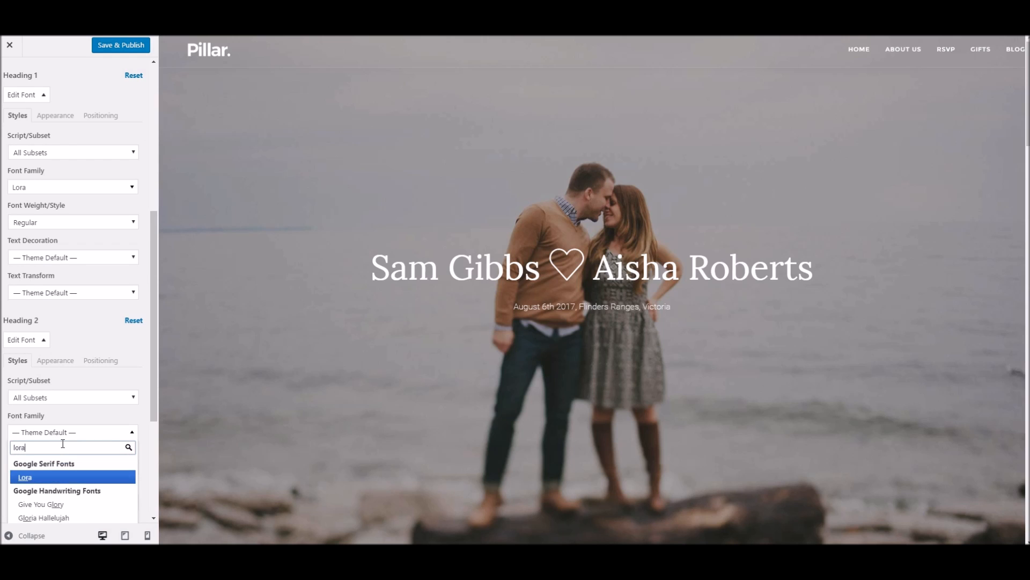
{"action": "left_click", "coordinate": [75, 477]}
- Set the Heading 3 font family to Lora in the default typography settings
{"action": "scroll", "coordinate": [94, 441], "scroll_direction": "down", "scroll_amount": 3}
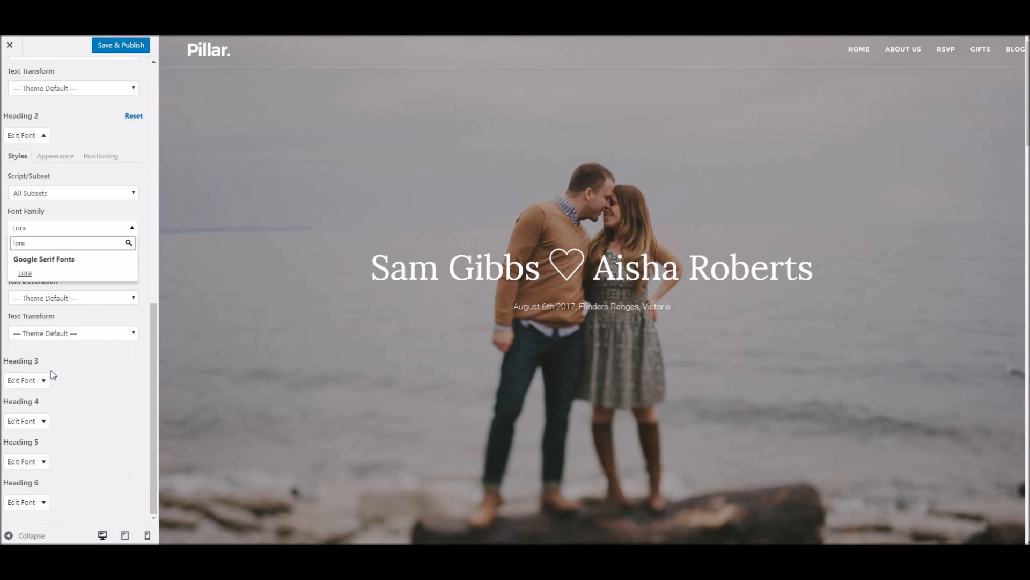
{"action": "left_click", "coordinate": [37, 382]}
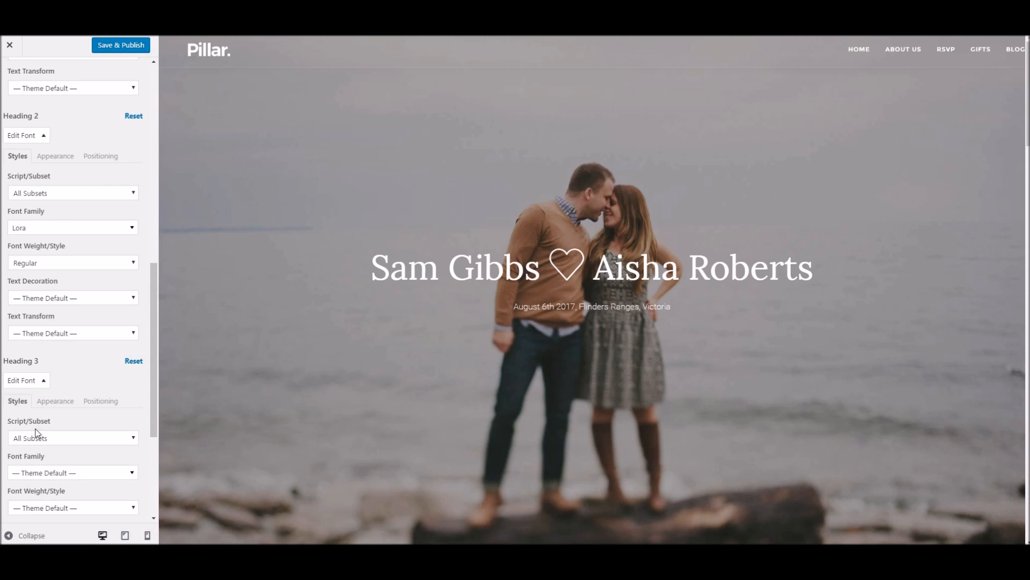
{"action": "left_click", "coordinate": [43, 475]}
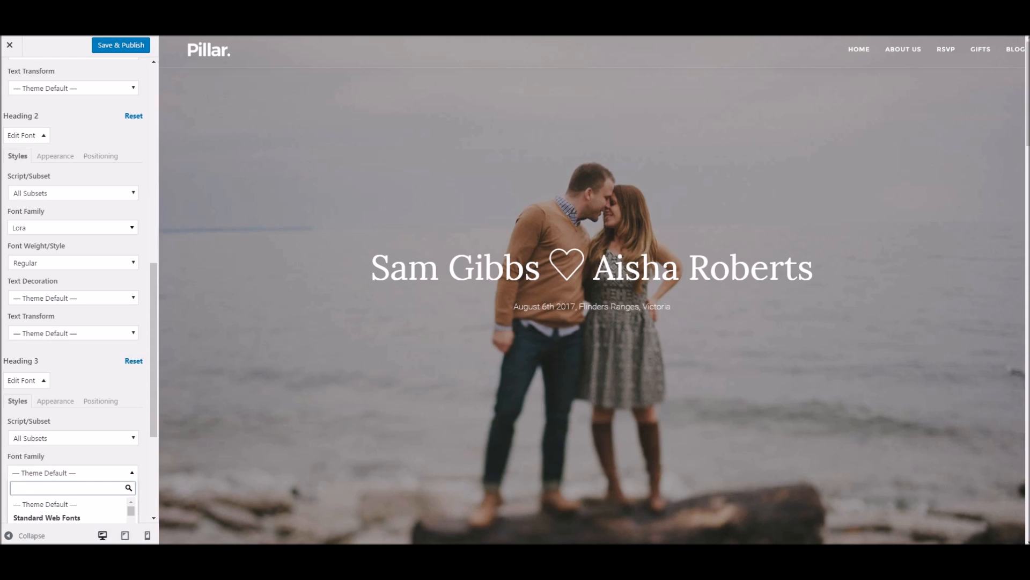
{"action": "type", "text": "lor"}
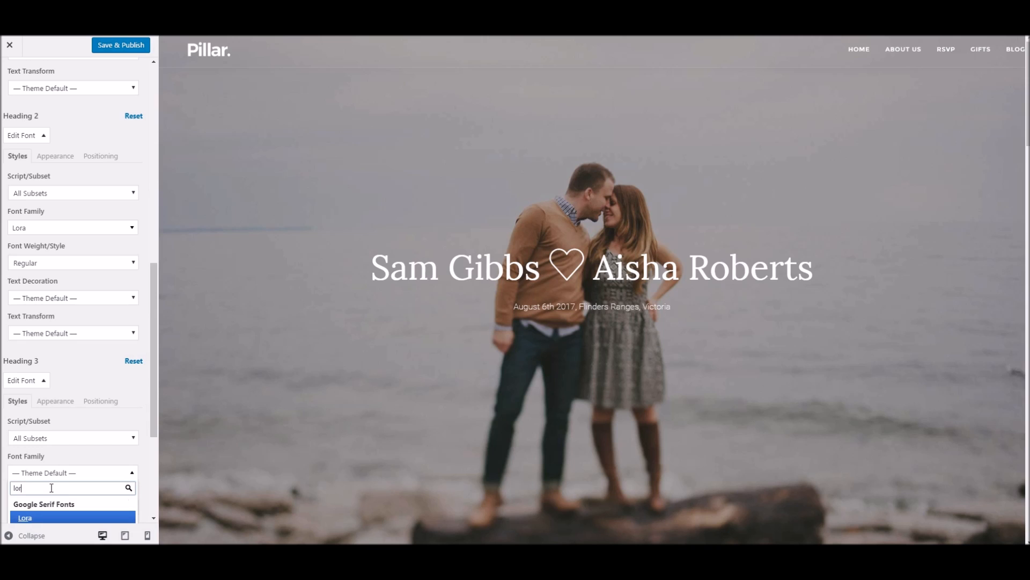
{"action": "left_click", "coordinate": [32, 517]}
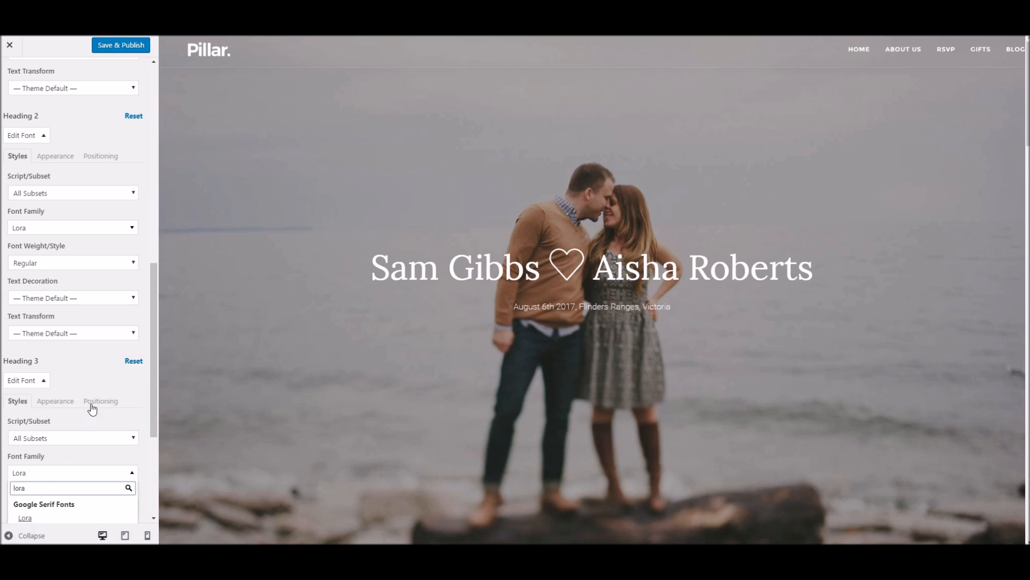
- Set the Heading 4 font family to Lora in the default typography settings
{"action": "scroll", "coordinate": [91, 412], "scroll_direction": "down", "scroll_amount": 4}
{"action": "left_click", "coordinate": [23, 424]}
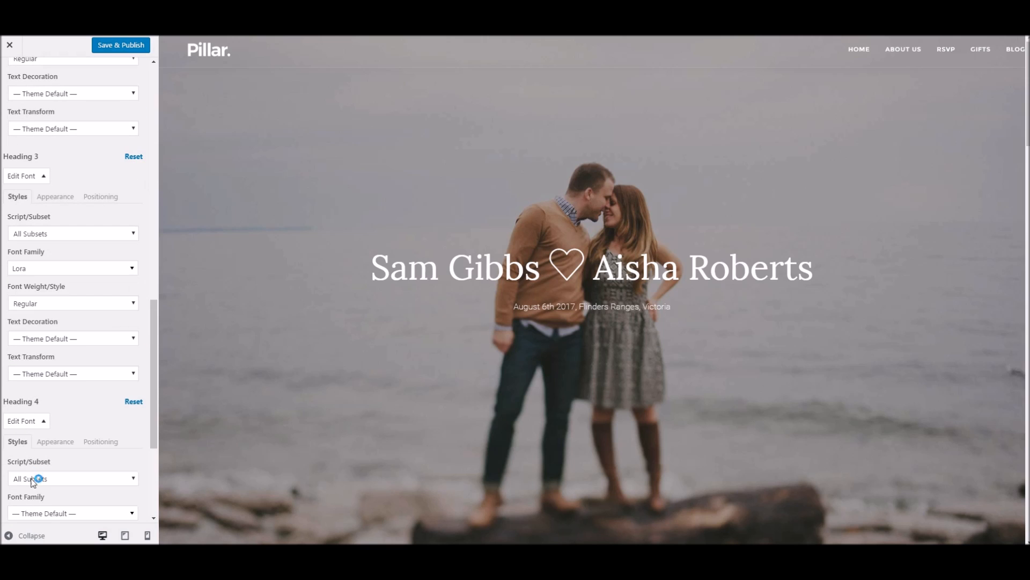
{"action": "left_click", "coordinate": [38, 513]}
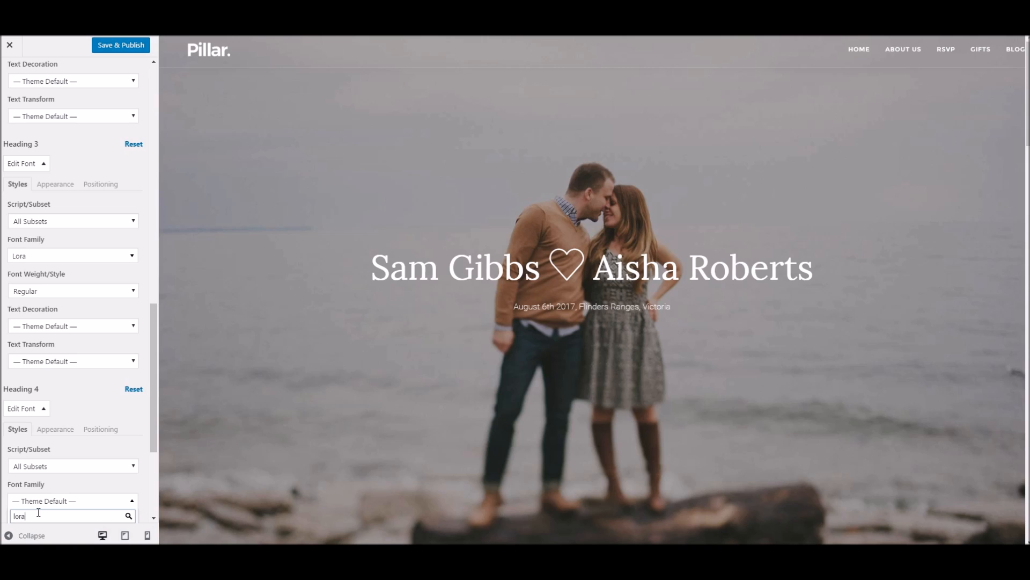
{"action": "scroll", "coordinate": [57, 474], "scroll_direction": "down", "scroll_amount": 4}
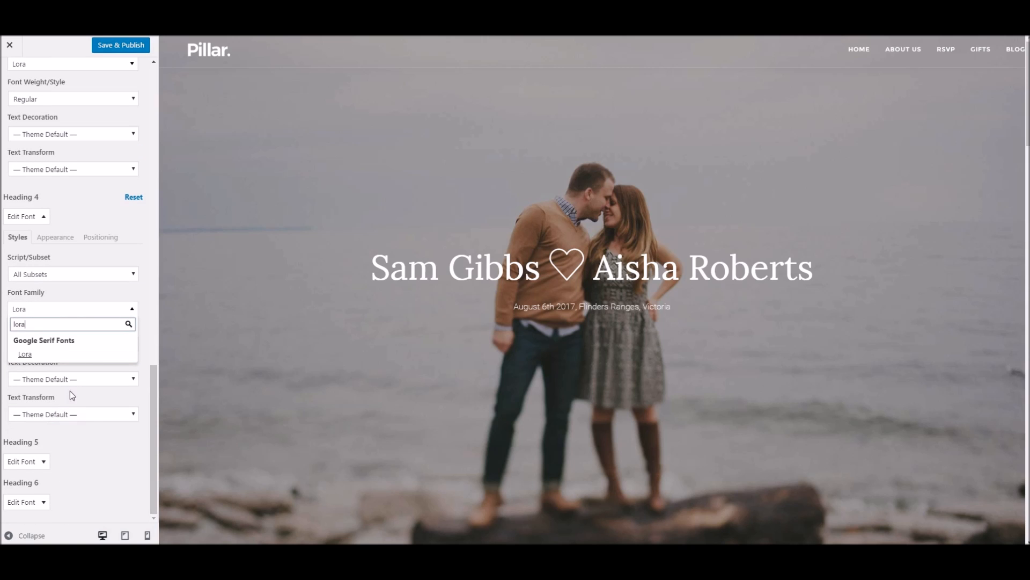
- Set the Heading 5 font family to Lora in the default typography settings
{"action": "left_click", "coordinate": [31, 459]}
{"action": "scroll", "coordinate": [30, 501], "scroll_direction": "down", "scroll_amount": 3}
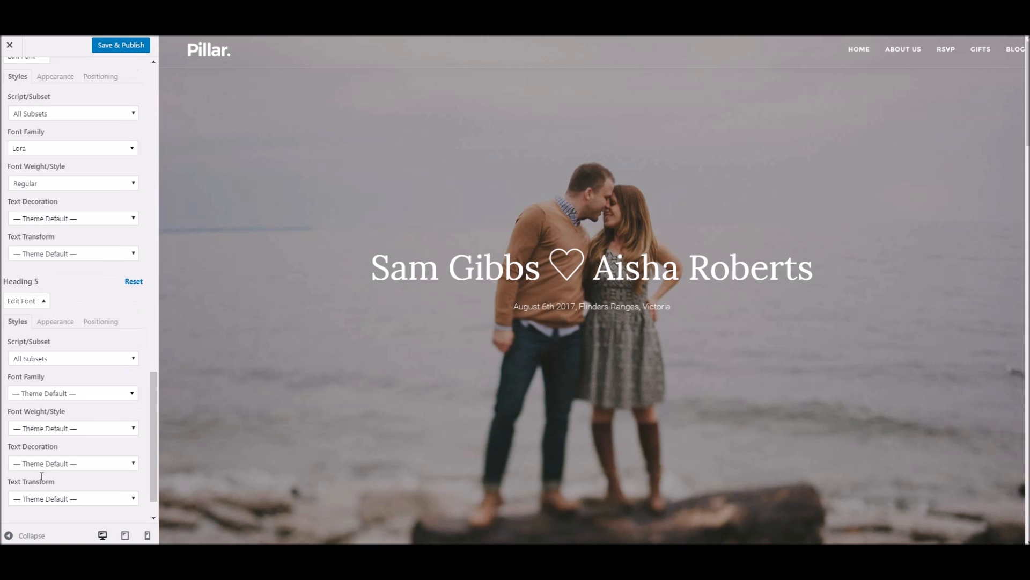
{"action": "left_click", "coordinate": [40, 391]}
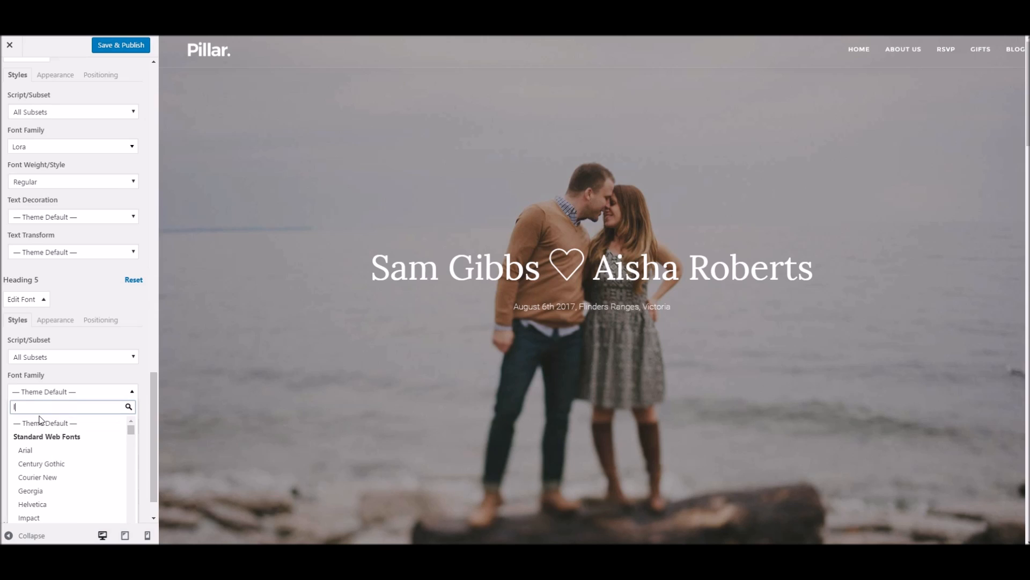
{"action": "type", "text": "lora"}
{"action": "left_click", "coordinate": [21, 439]}
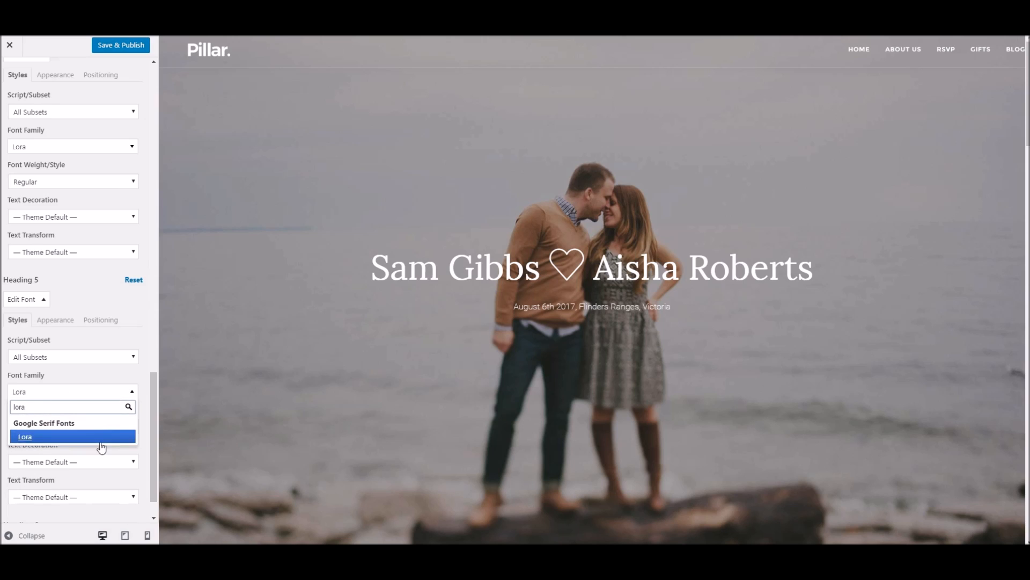
- Set the Heading 6 font family to Lora and publish the typography changes
{"action": "scroll", "coordinate": [99, 475], "scroll_direction": "down", "scroll_amount": 2}
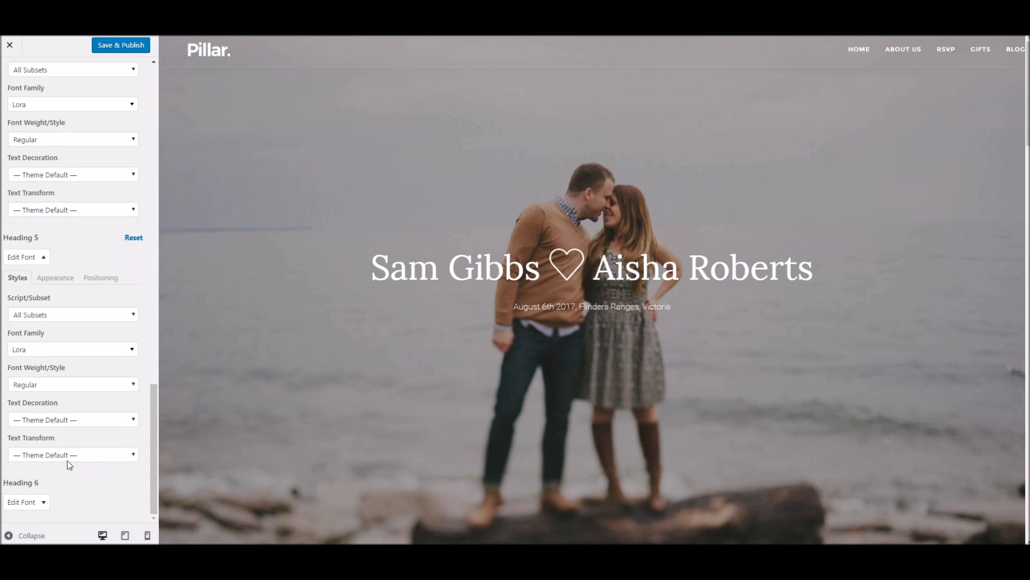
{"action": "left_click", "coordinate": [27, 495]}
{"action": "scroll", "coordinate": [56, 496], "scroll_direction": "down", "scroll_amount": 4}
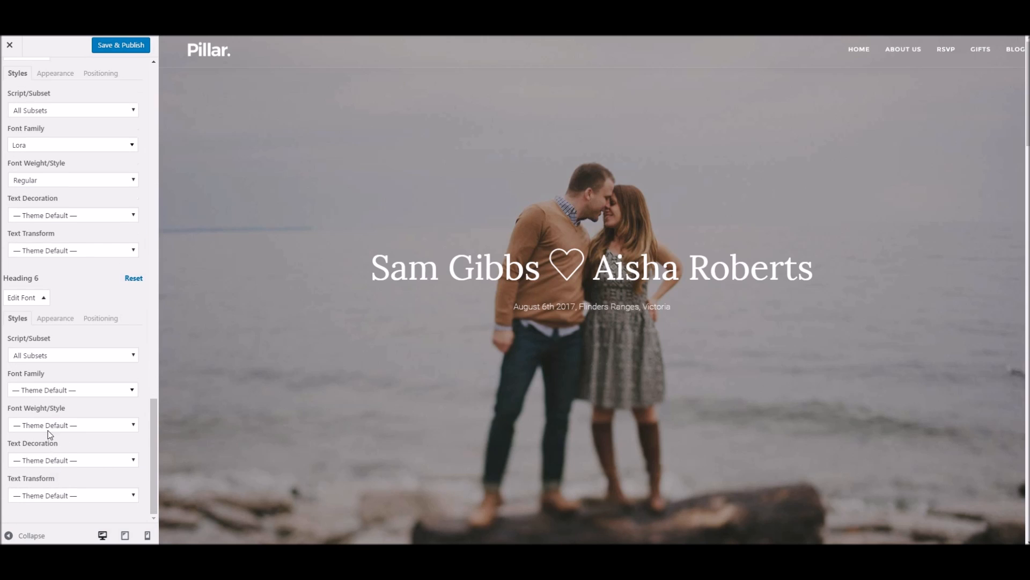
{"action": "left_click", "coordinate": [47, 394]}
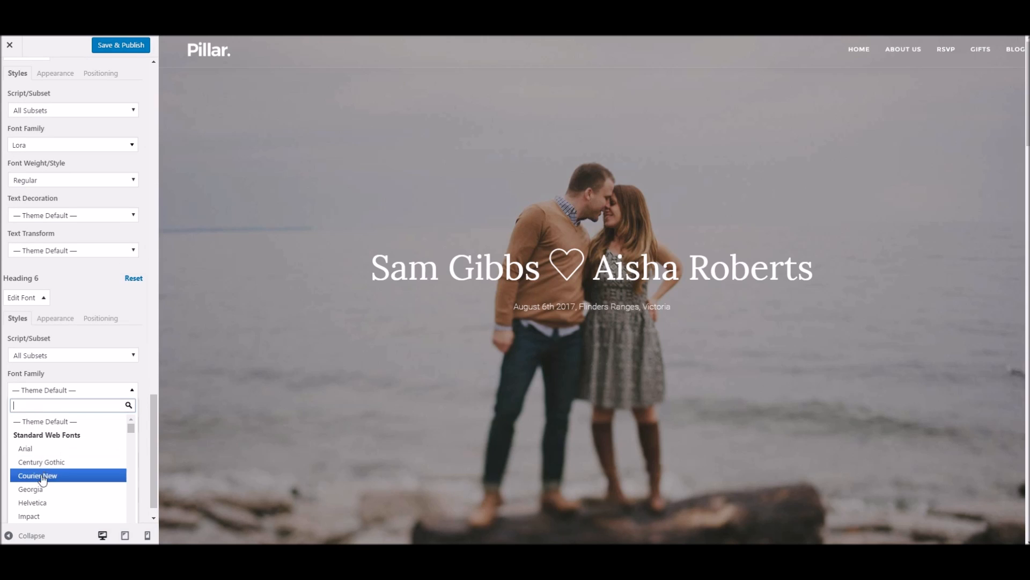
{"action": "type", "text": "lora"}
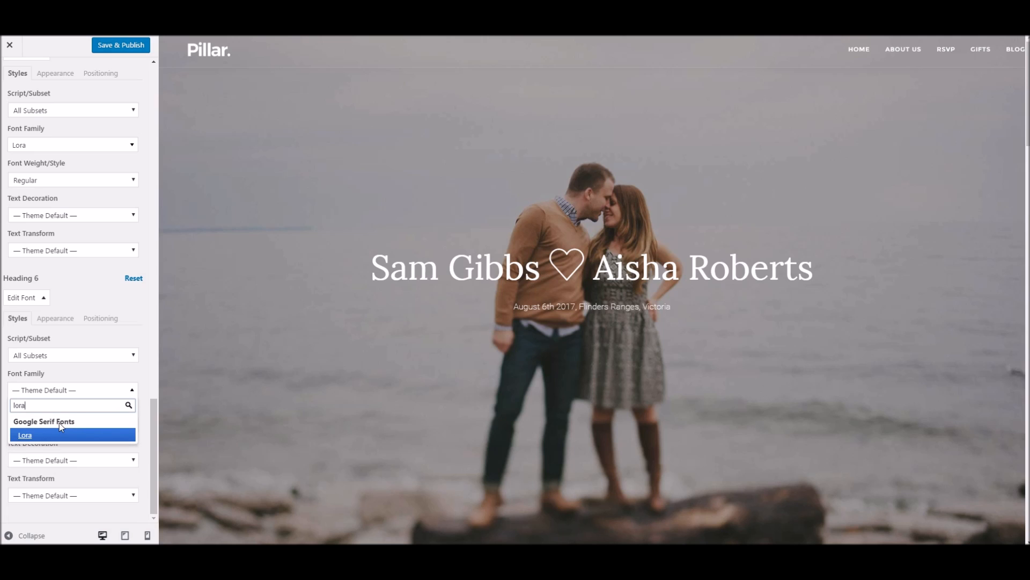
{"action": "left_click", "coordinate": [52, 435]}
{"action": "left_click", "coordinate": [124, 51]}
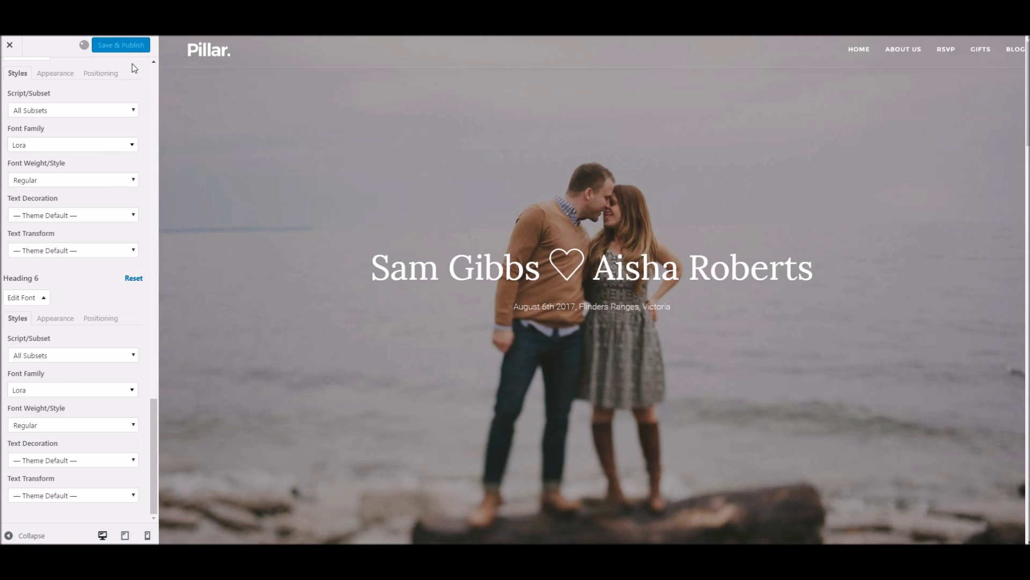
- Reload the live front page and check the new heading fonts down the page
{"action": "left_click", "coordinate": [243, 5]}
{"action": "right_click", "coordinate": [243, 4]}
{"action": "left_click", "coordinate": [263, 18]}
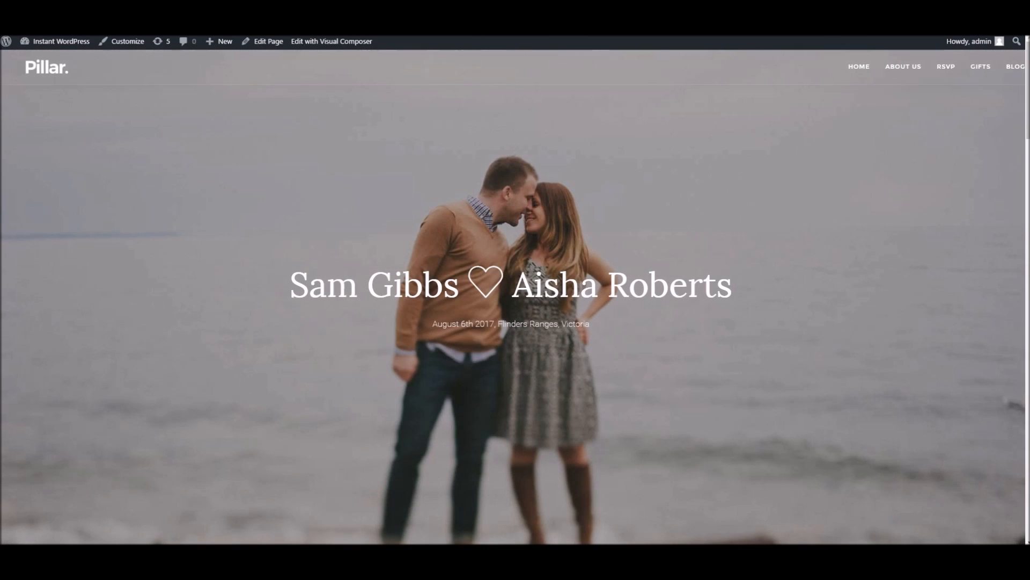
{"action": "scroll", "coordinate": [416, 127], "scroll_direction": "down", "scroll_amount": 5}
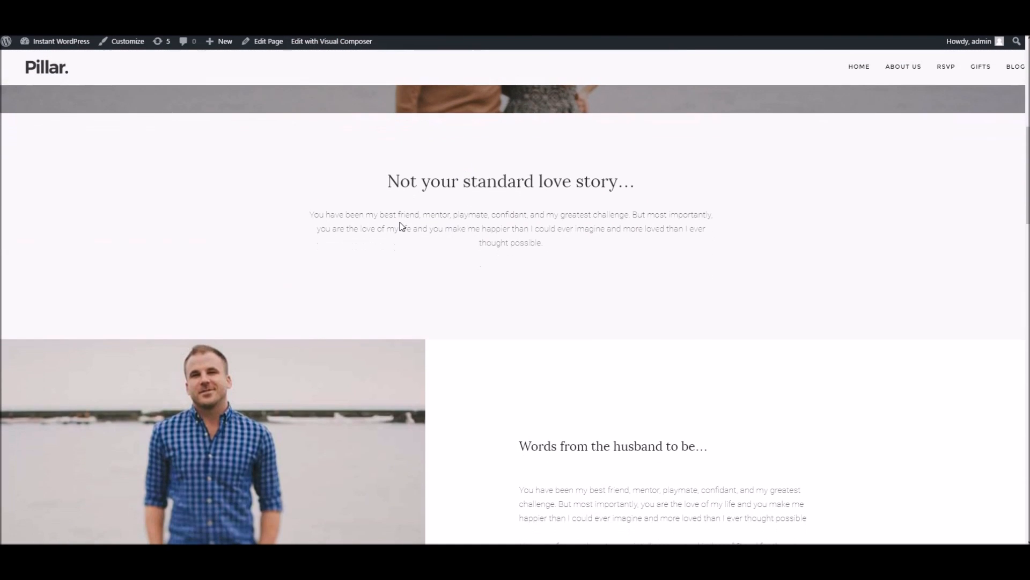
{"action": "scroll", "coordinate": [398, 226], "scroll_direction": "down", "scroll_amount": 5}
{"action": "scroll", "coordinate": [399, 220], "scroll_direction": "up", "scroll_amount": 10}
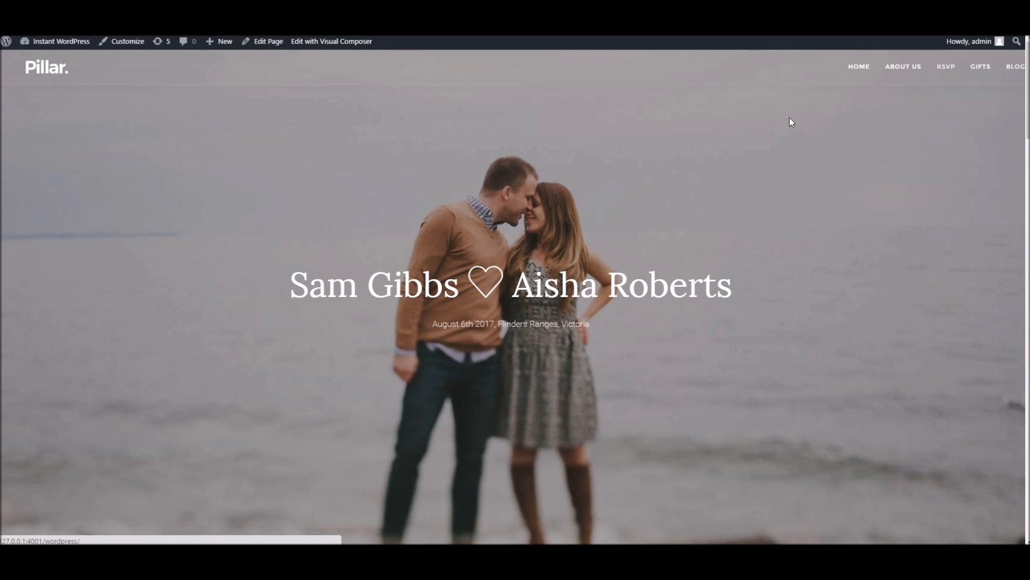
- Set the Menu font family to Lora in the customizer's theme typography settings
{"action": "mouse_move", "coordinate": [221, 51]}
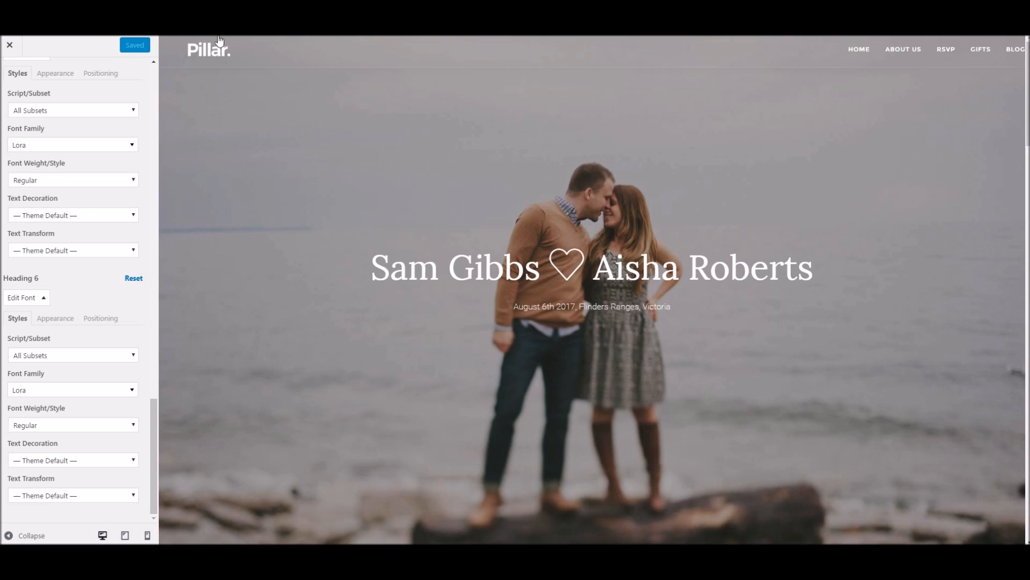
{"action": "scroll", "coordinate": [84, 118], "scroll_direction": "down", "scroll_amount": 5}
{"action": "scroll", "coordinate": [84, 120], "scroll_direction": "up", "scroll_amount": 15}
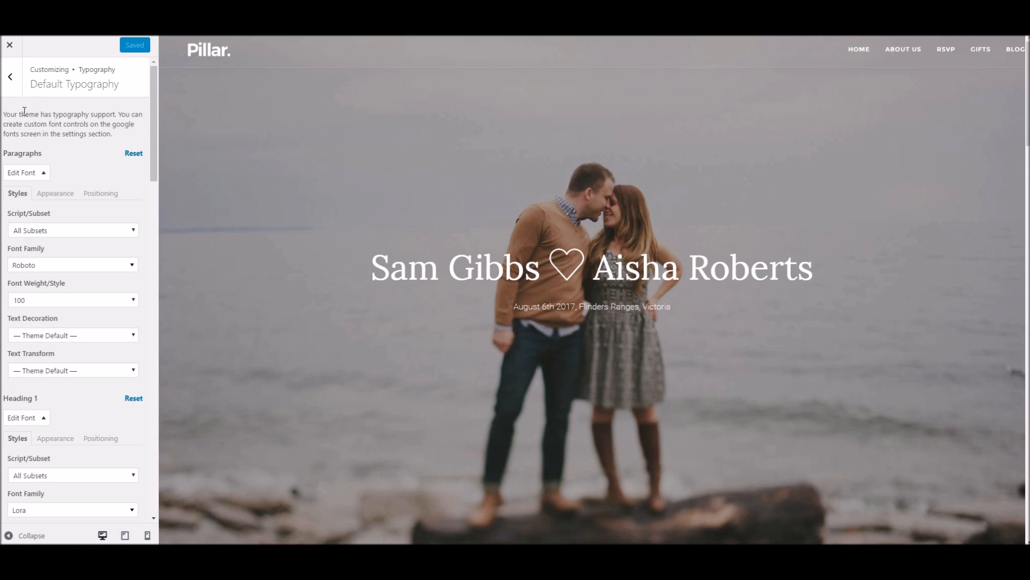
{"action": "left_click", "coordinate": [10, 83]}
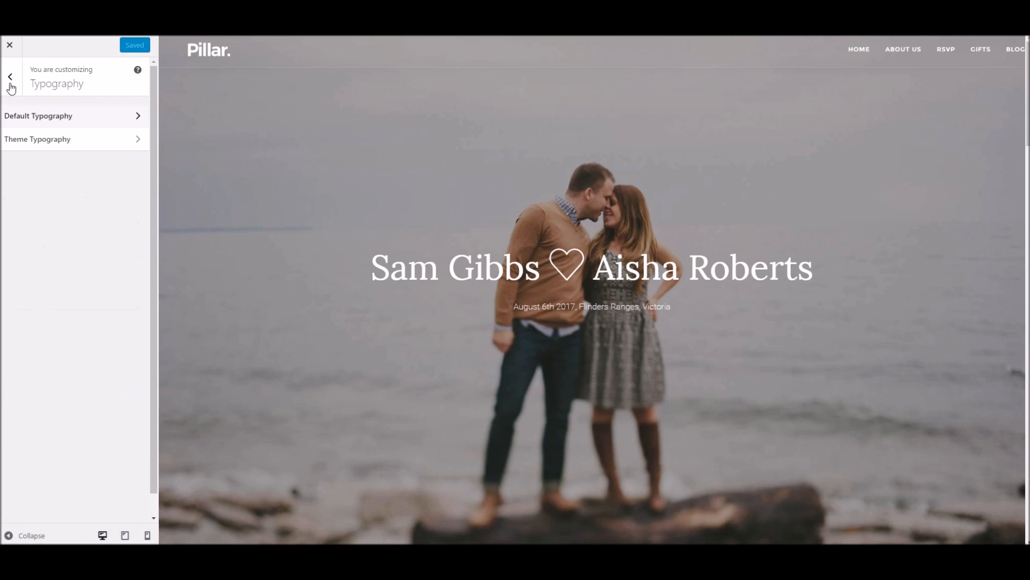
{"action": "left_click", "coordinate": [31, 144]}
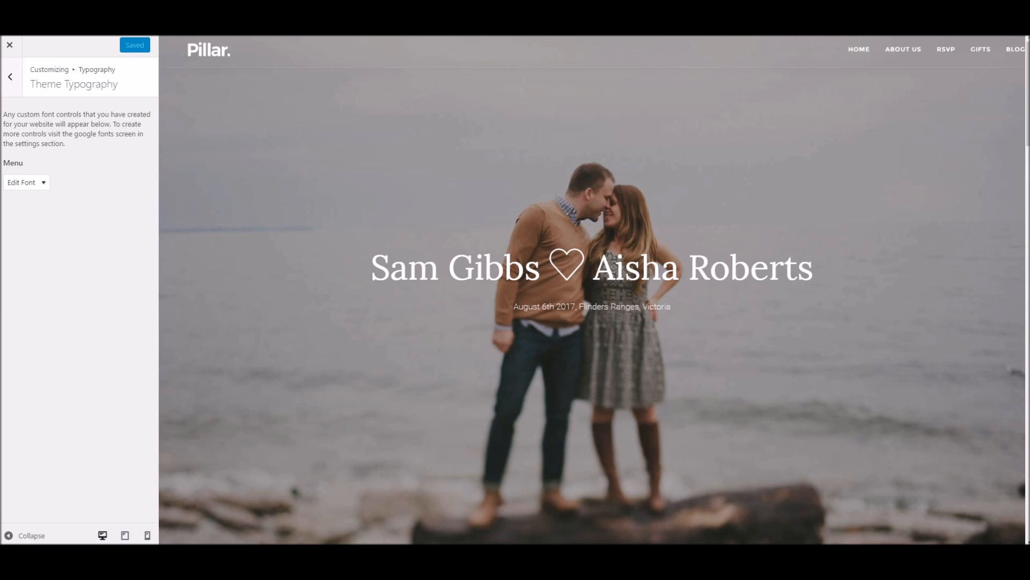
{"action": "left_click", "coordinate": [43, 184]}
{"action": "left_click", "coordinate": [43, 278]}
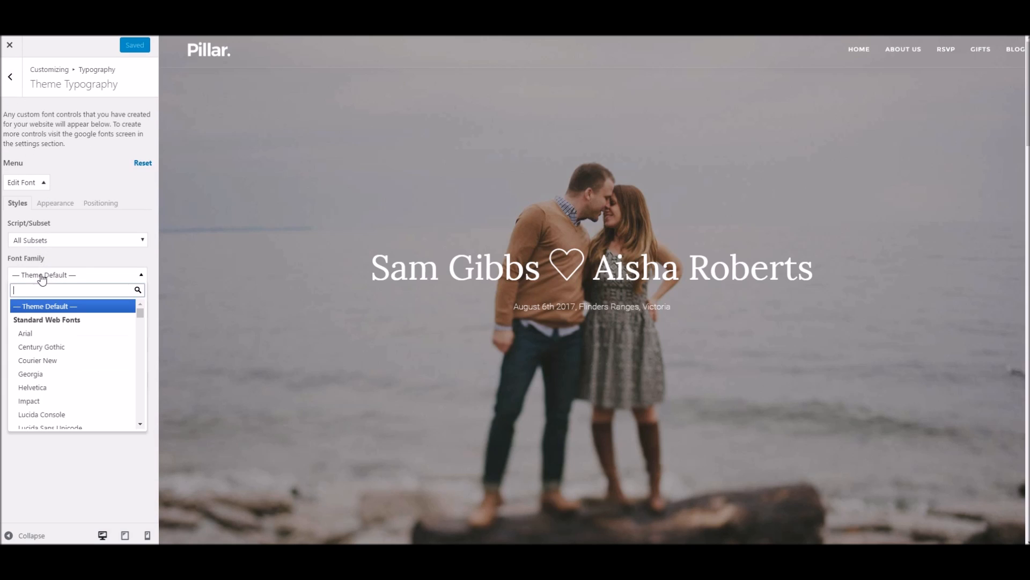
{"action": "type", "text": "lora"}
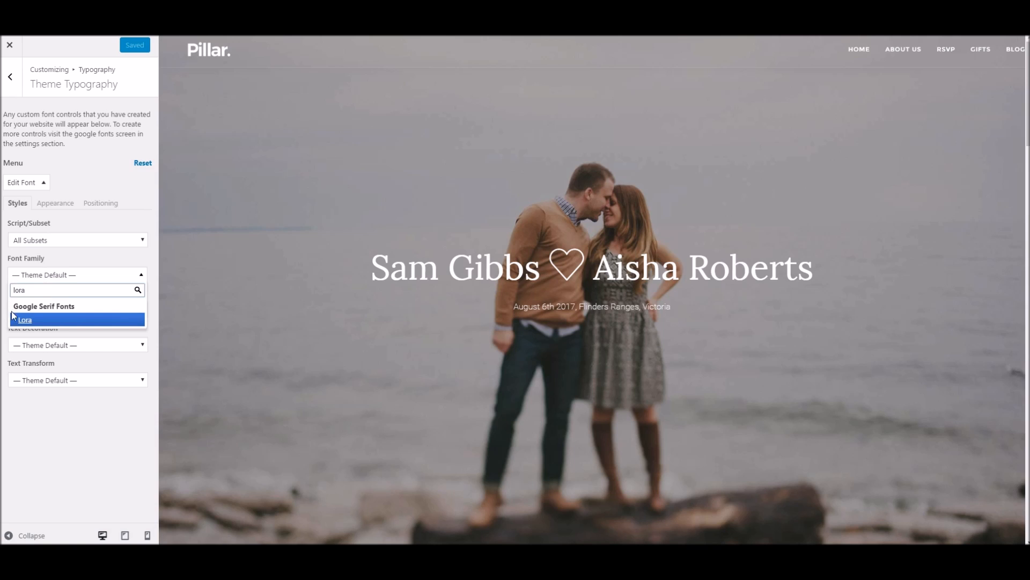
{"action": "left_click", "coordinate": [21, 319]}
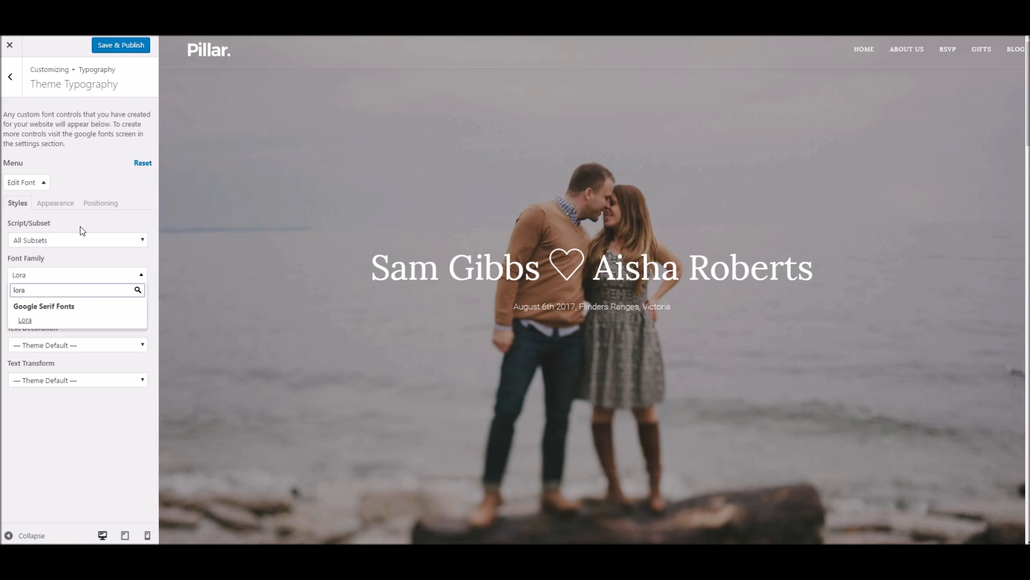
{"action": "left_click", "coordinate": [64, 400]}
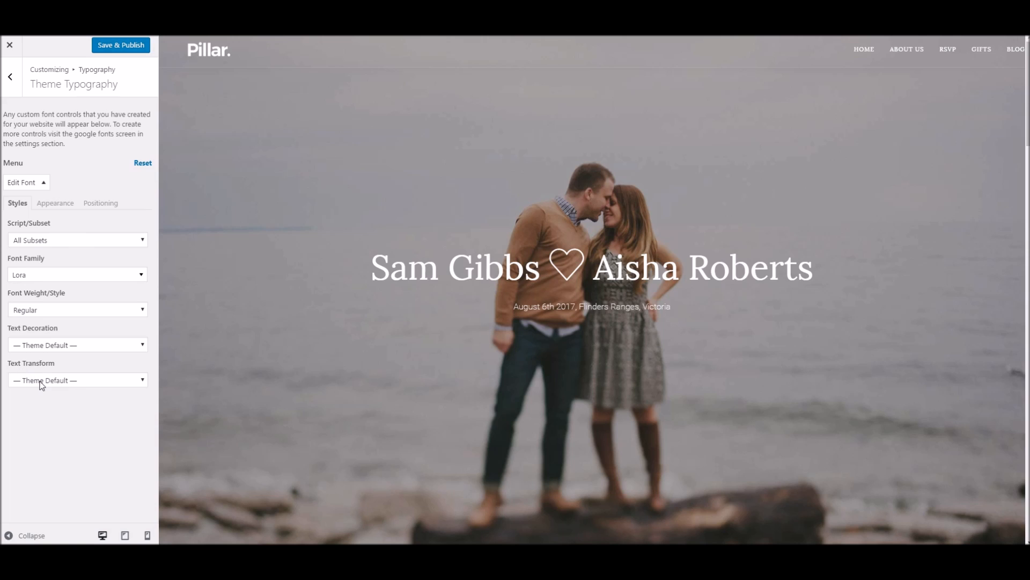
- Set the menu font's text transform to Lowercase and its size to 17px, and publish the changes
{"action": "left_click", "coordinate": [41, 385]}
{"action": "left_click", "coordinate": [47, 425]}
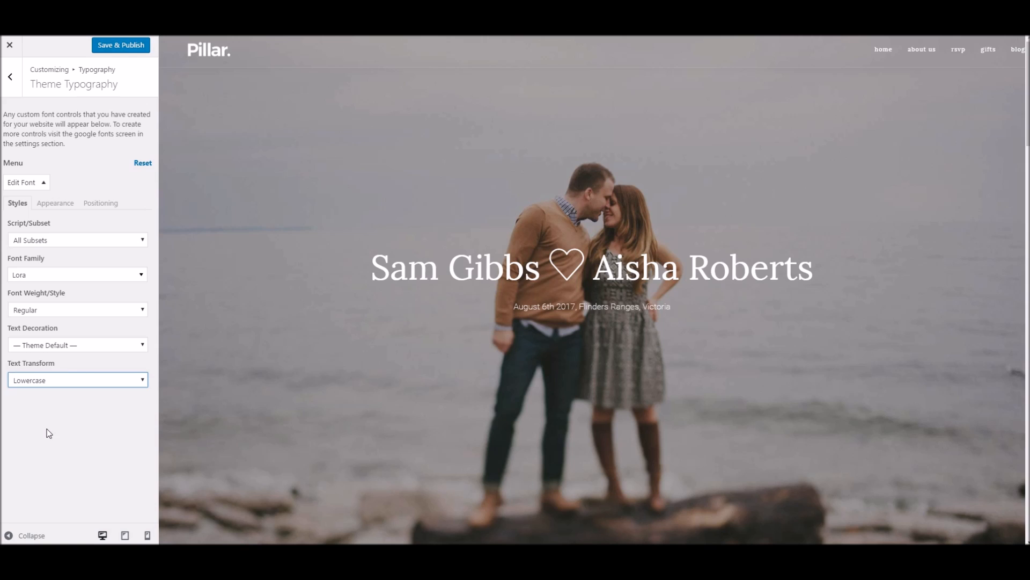
{"action": "left_click", "coordinate": [65, 204]}
{"action": "mouse_move", "coordinate": [18, 306]}
{"action": "left_mouse_down"}
{"action": "mouse_move", "coordinate": [73, 312]}
{"action": "mouse_move", "coordinate": [20, 306]}
{"action": "left_mouse_up"}
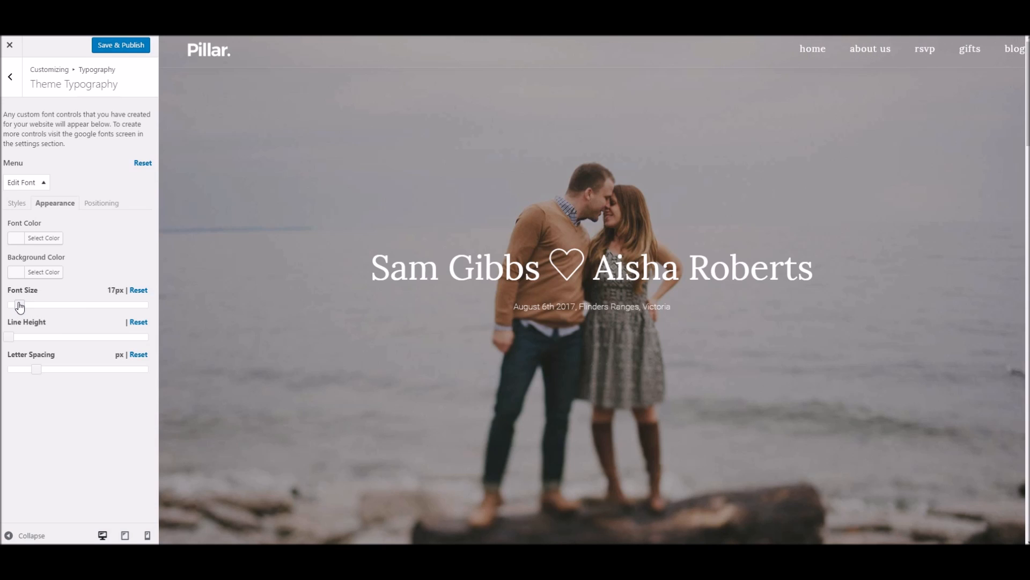
{"action": "left_click", "coordinate": [106, 45]}
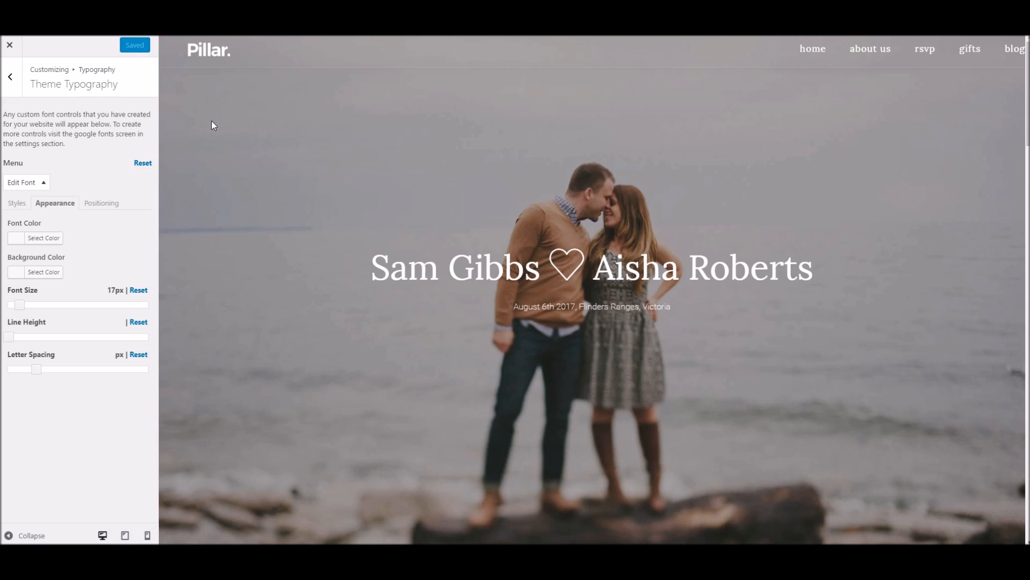
{"action": "scroll", "coordinate": [298, 144], "scroll_direction": "down", "scroll_amount": 13}
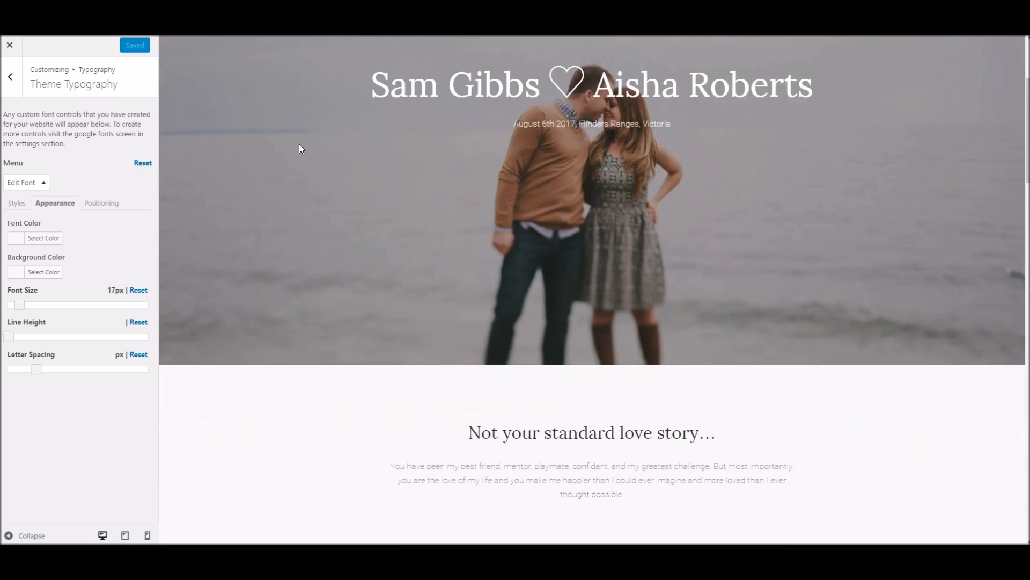
{"action": "scroll", "coordinate": [333, 177], "scroll_direction": "up", "scroll_amount": 1}
{"action": "scroll", "coordinate": [353, 191], "scroll_direction": "up", "scroll_amount": 12}
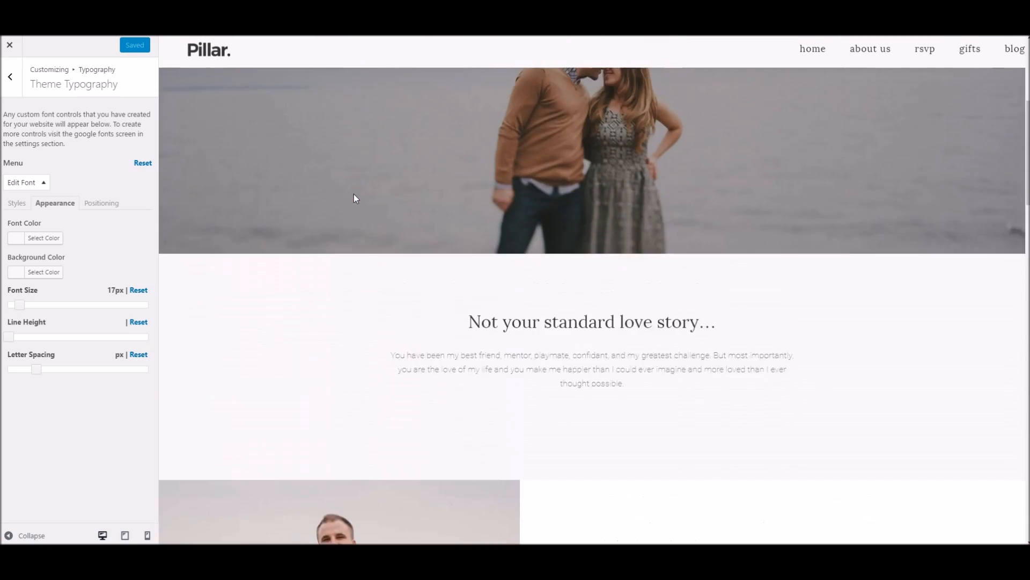
- Remove the current Logo and Light Logo images in the Pillar header's logo settings
{"action": "left_click", "coordinate": [10, 78]}
{"action": "left_click", "coordinate": [10, 80]}
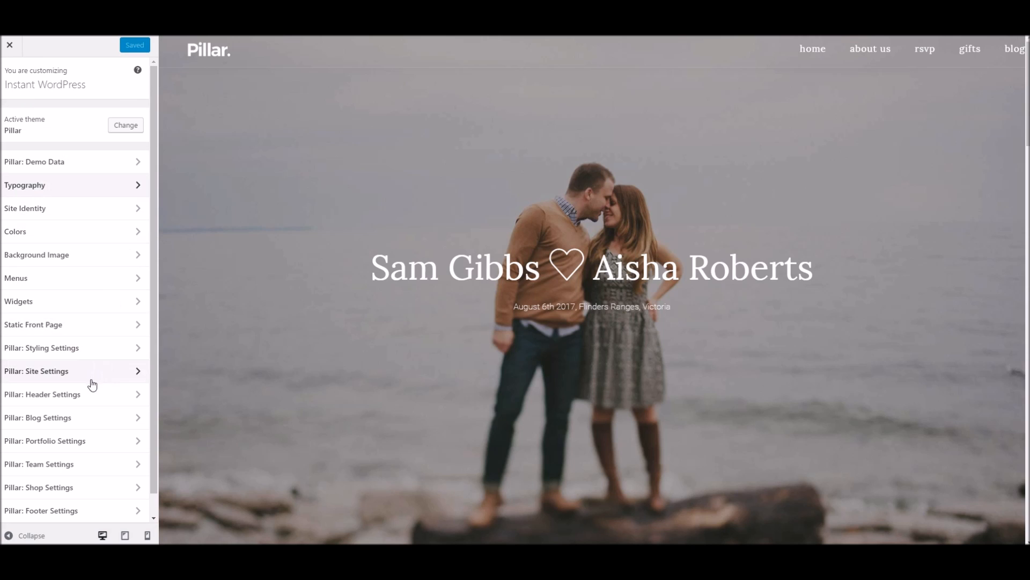
{"action": "left_click", "coordinate": [37, 394]}
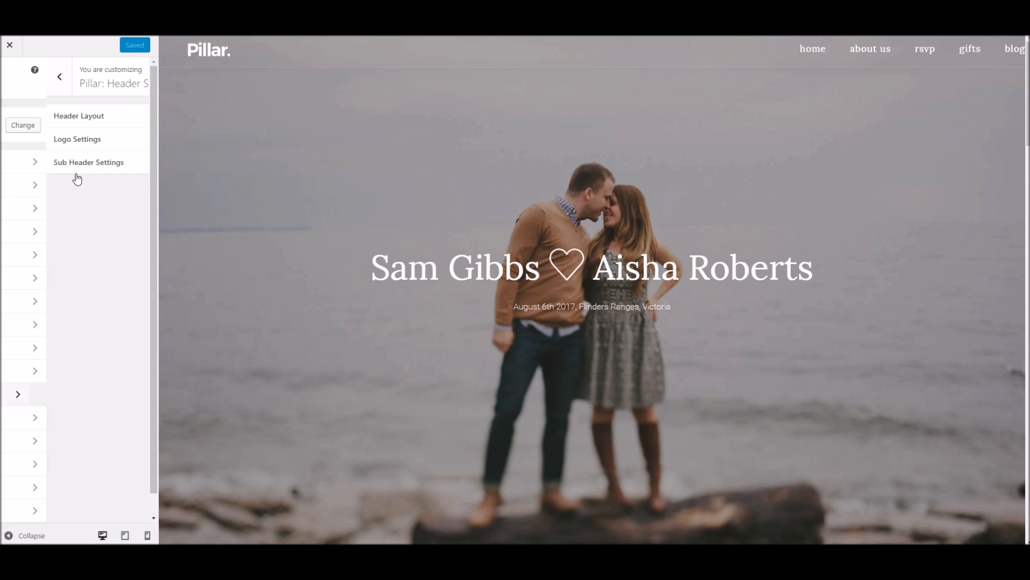
{"action": "left_click", "coordinate": [67, 125]}
{"action": "left_click", "coordinate": [15, 89]}
{"action": "left_click", "coordinate": [47, 143]}
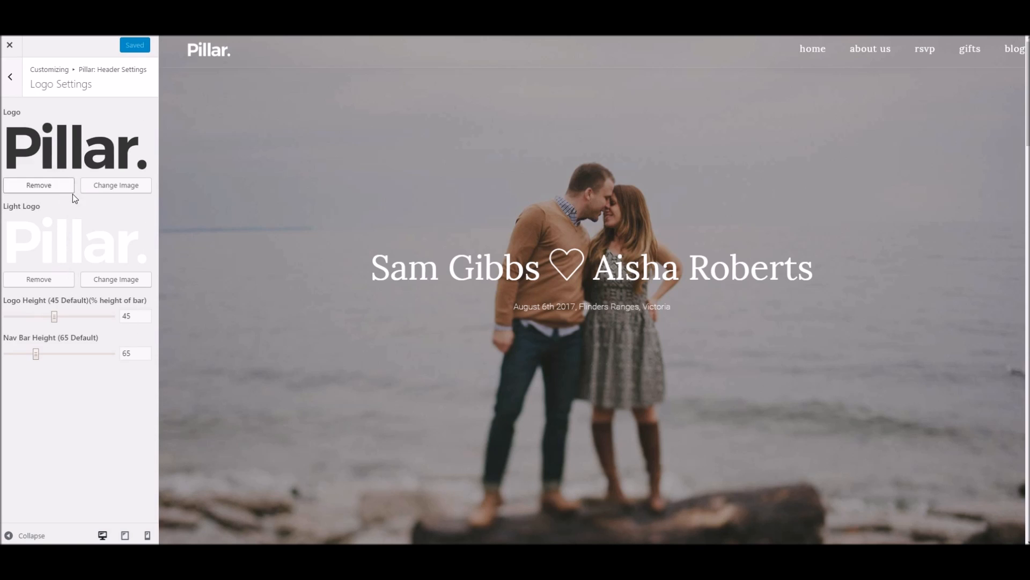
{"action": "left_click", "coordinate": [40, 188]}
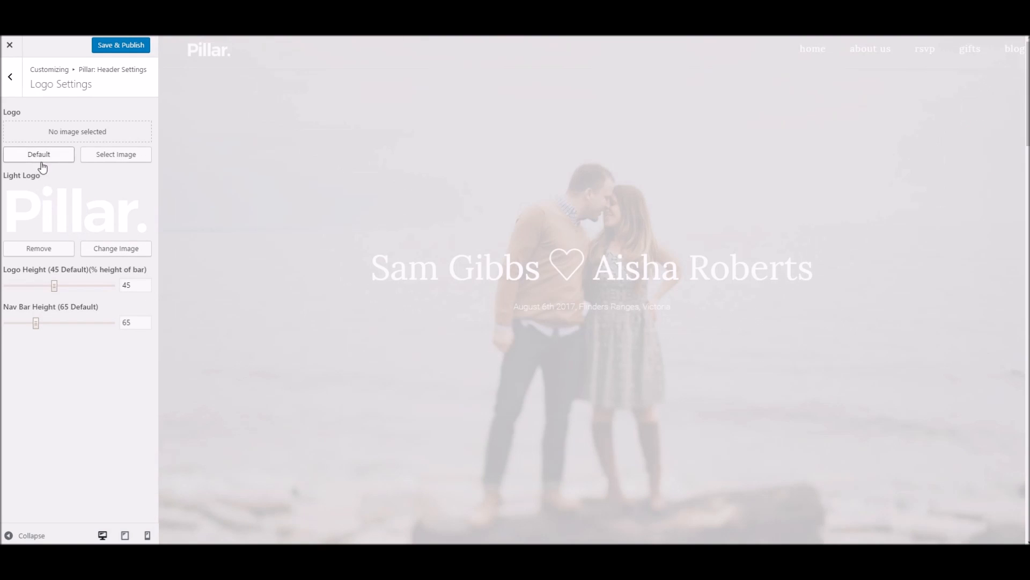
{"action": "left_click", "coordinate": [42, 247]}
- Upload wedding-logo-dark.png from the Wedding micro-site's Logo folder and use it as the Logo image
{"action": "left_click", "coordinate": [112, 157]}
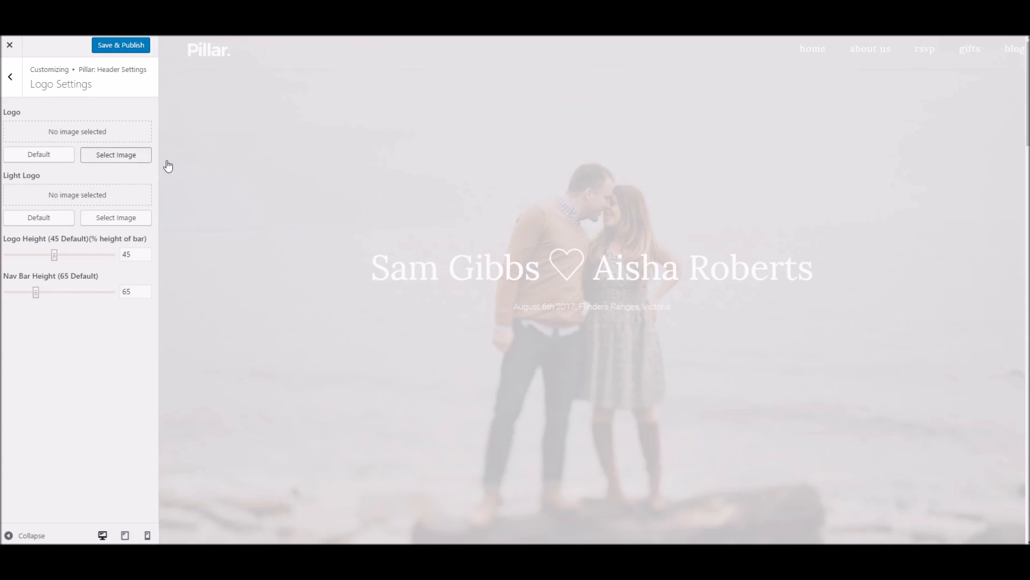
{"action": "left_click", "coordinate": [41, 86]}
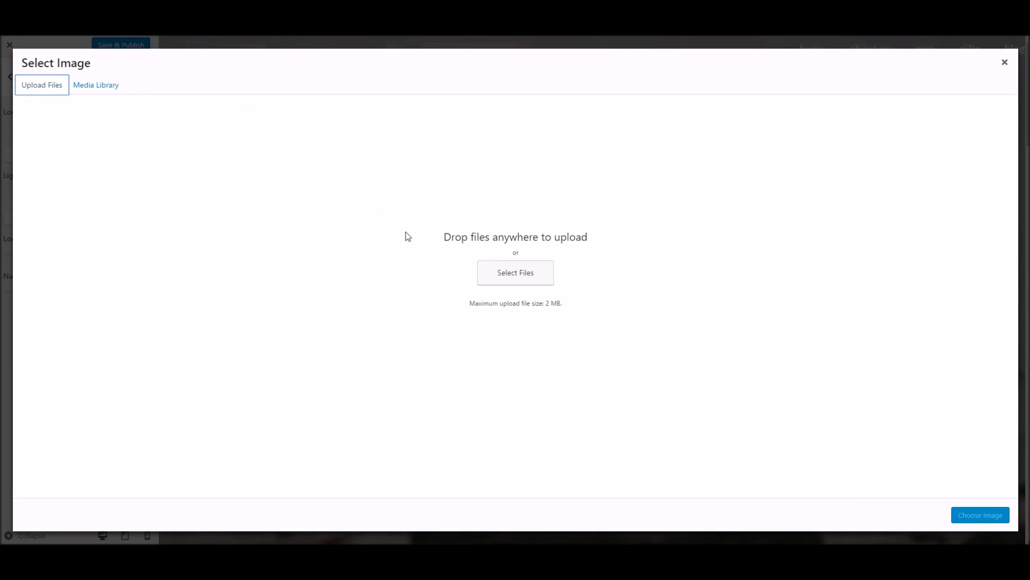
{"action": "left_click", "coordinate": [503, 275]}
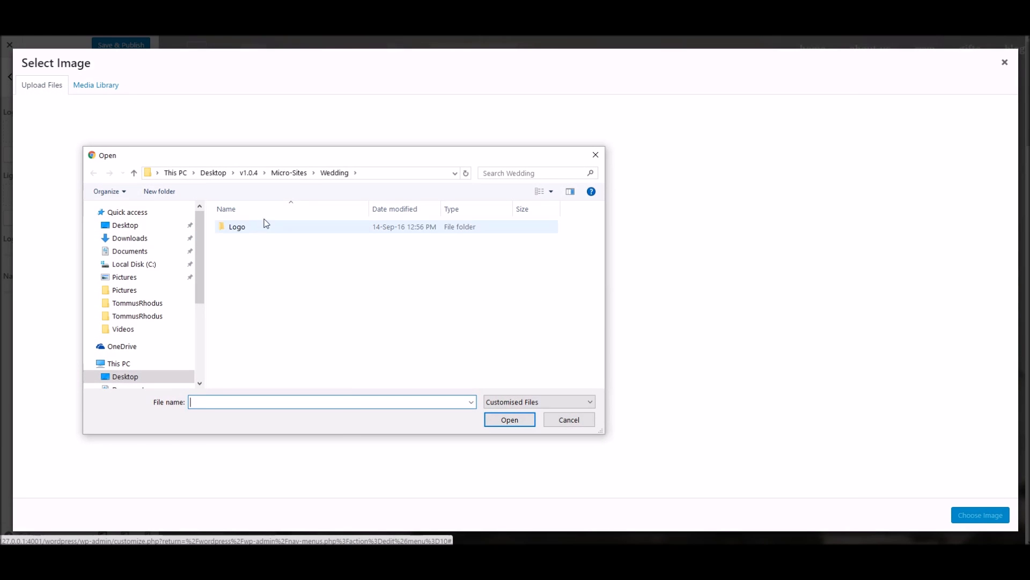
{"action": "double_click", "coordinate": [241, 227]}
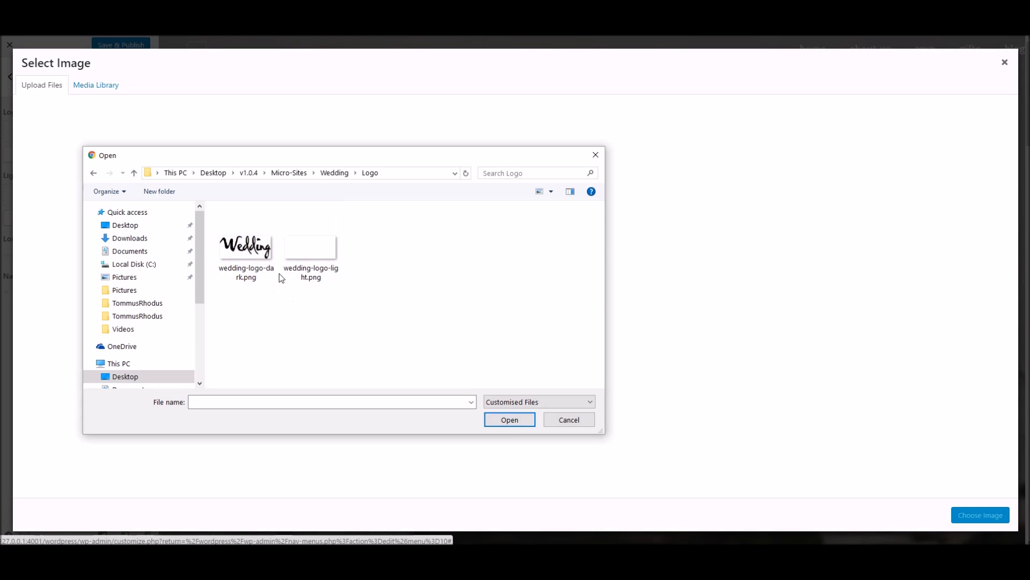
{"action": "double_click", "coordinate": [246, 247]}
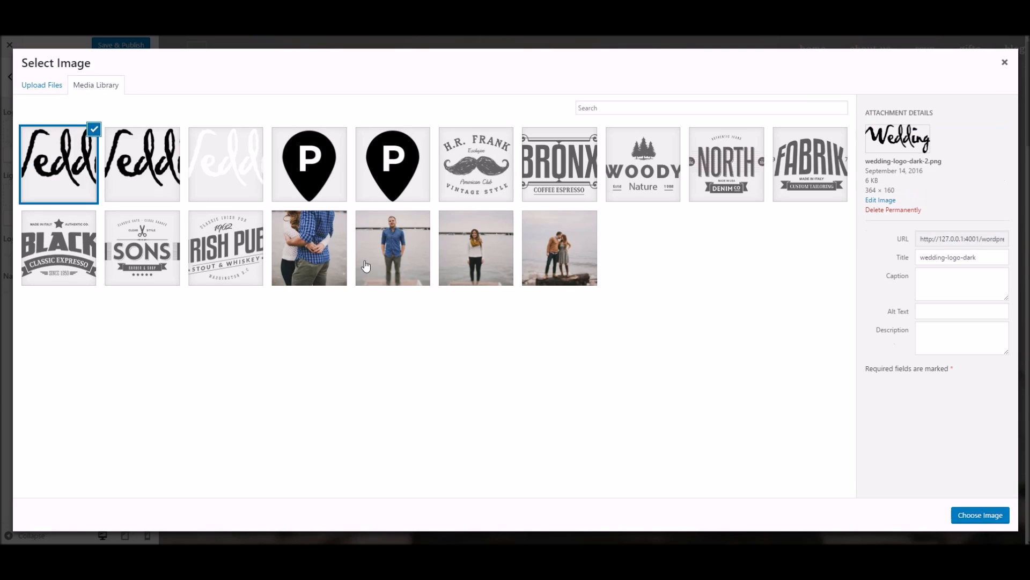
{"action": "left_click", "coordinate": [960, 516]}
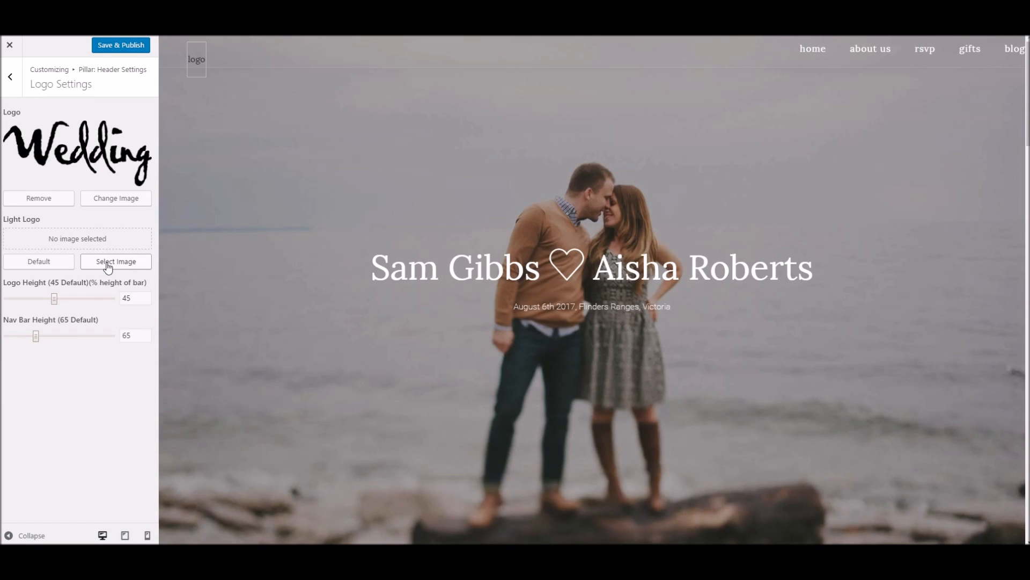
- Use wedding-logo-light-1.png from the media library as the Light Logo image and publish the changes
{"action": "left_click", "coordinate": [115, 261]}
{"action": "left_click", "coordinate": [223, 179]}
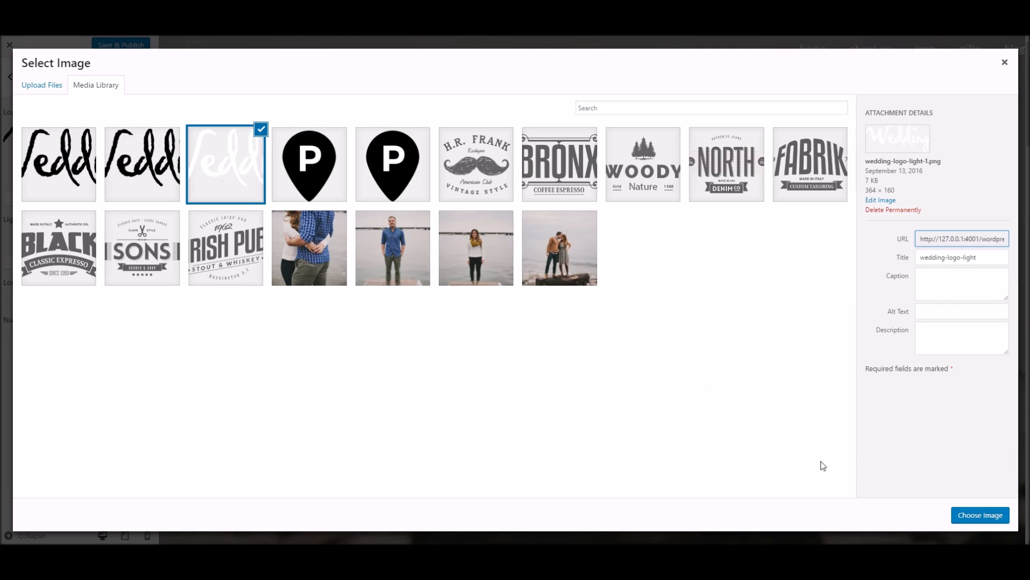
{"action": "left_click", "coordinate": [986, 516]}
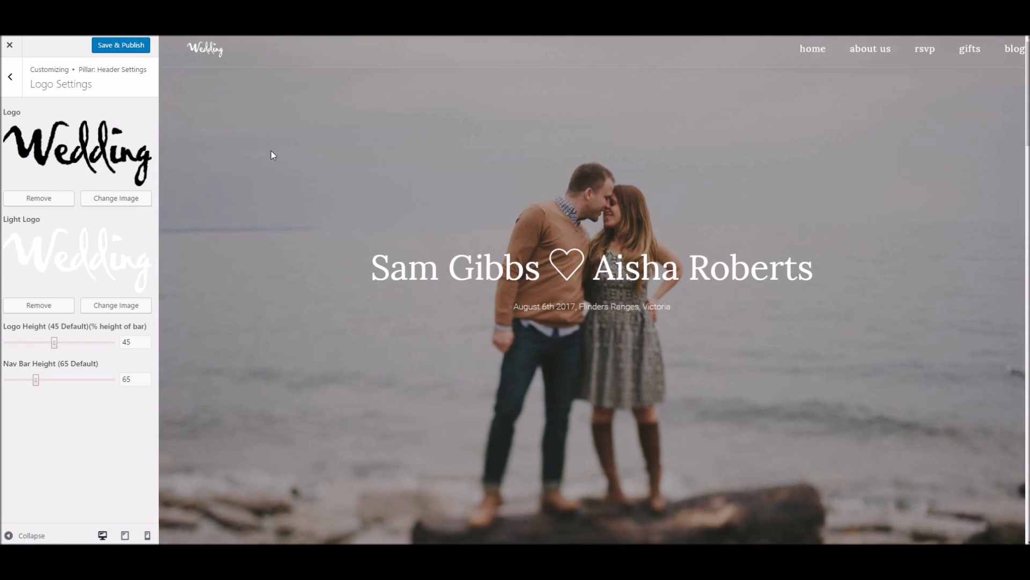
{"action": "left_click", "coordinate": [132, 46]}
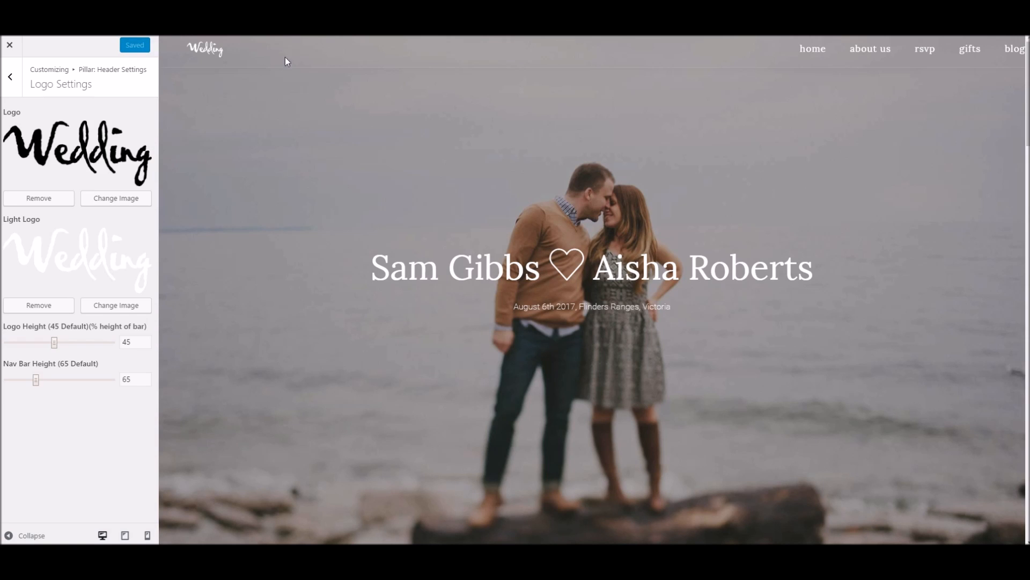
- Examine the dark and light logos, the header menu and the page sections throughout the wedding front page preview
{"action": "scroll", "coordinate": [590, 301], "scroll_direction": "down", "scroll_amount": 10}
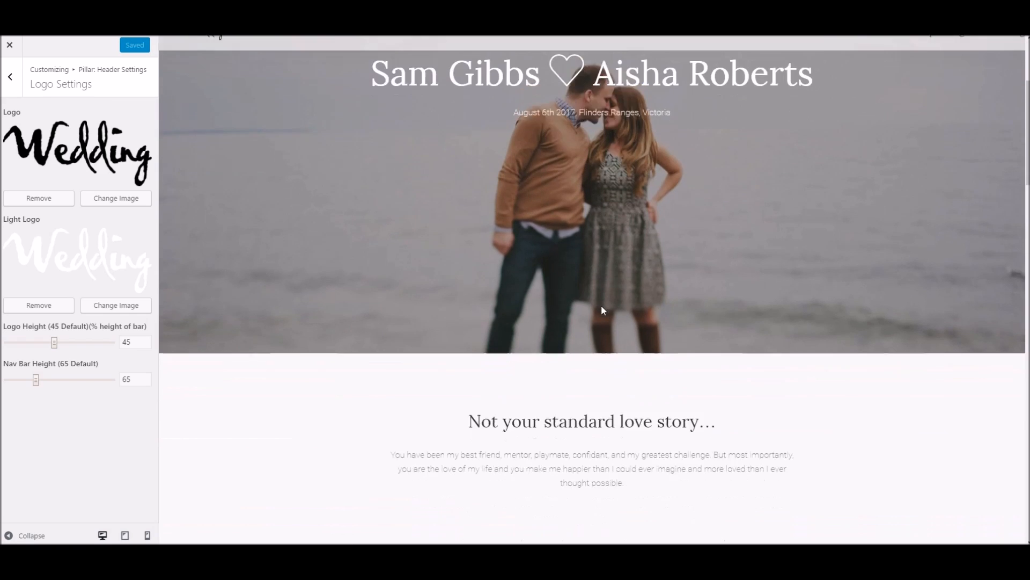
{"action": "scroll", "coordinate": [600, 311], "scroll_direction": "down", "scroll_amount": 3}
{"action": "scroll", "coordinate": [596, 304], "scroll_direction": "up", "scroll_amount": 11}
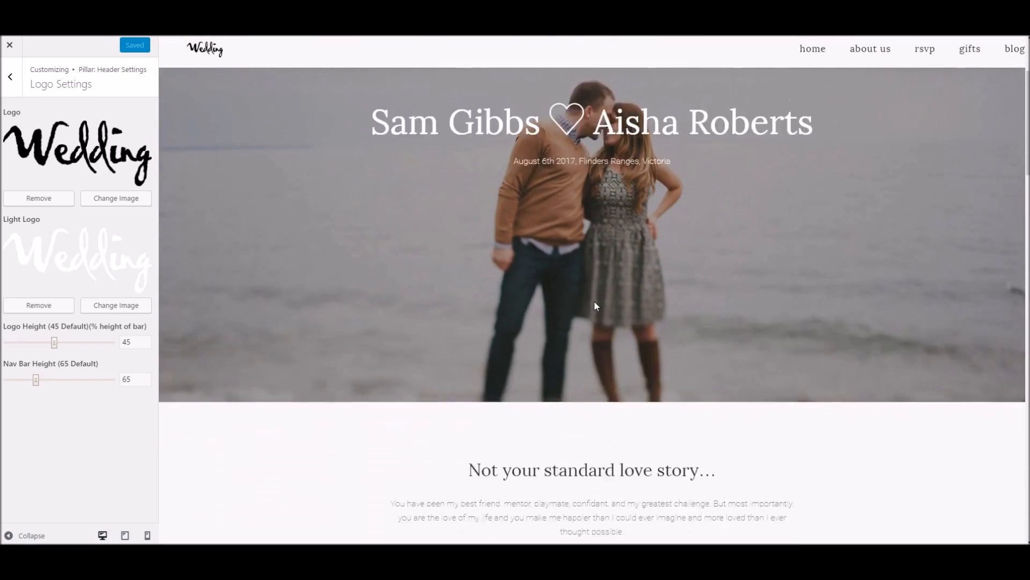
{"action": "scroll", "coordinate": [594, 304], "scroll_direction": "up", "scroll_amount": 2}
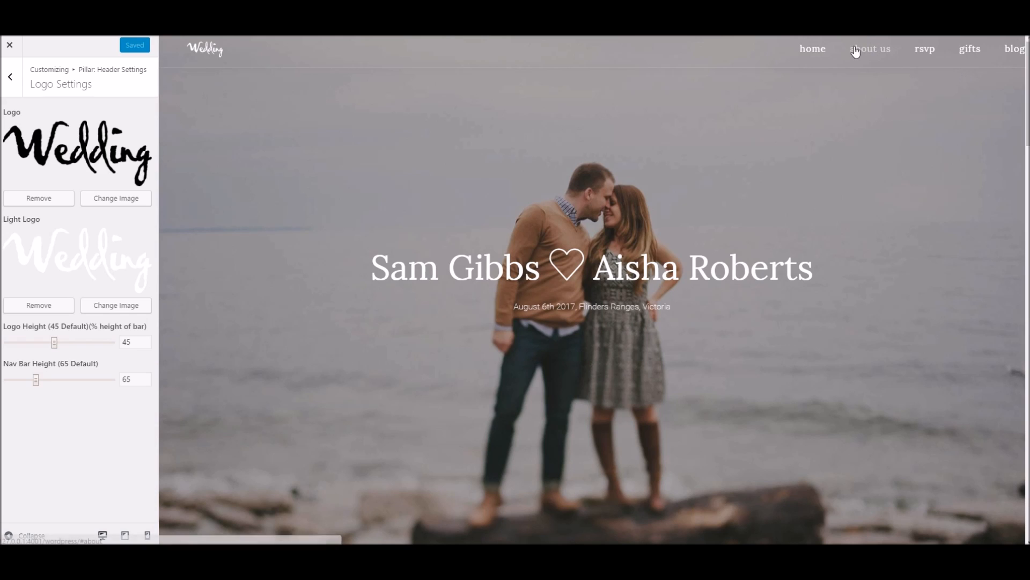
{"action": "scroll", "coordinate": [371, 245], "scroll_direction": "down", "scroll_amount": 12}
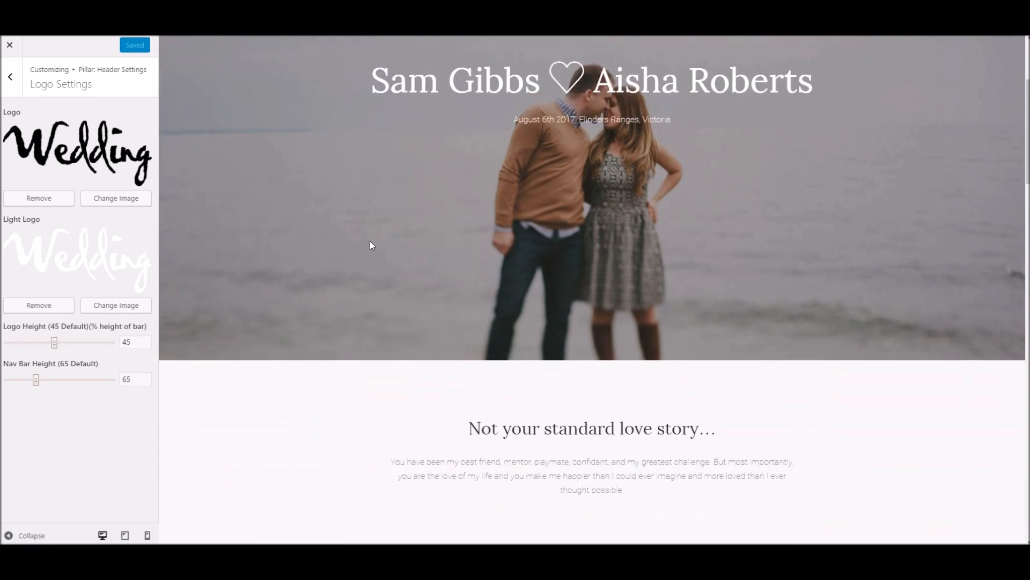
{"action": "scroll", "coordinate": [370, 246], "scroll_direction": "down", "scroll_amount": 15}
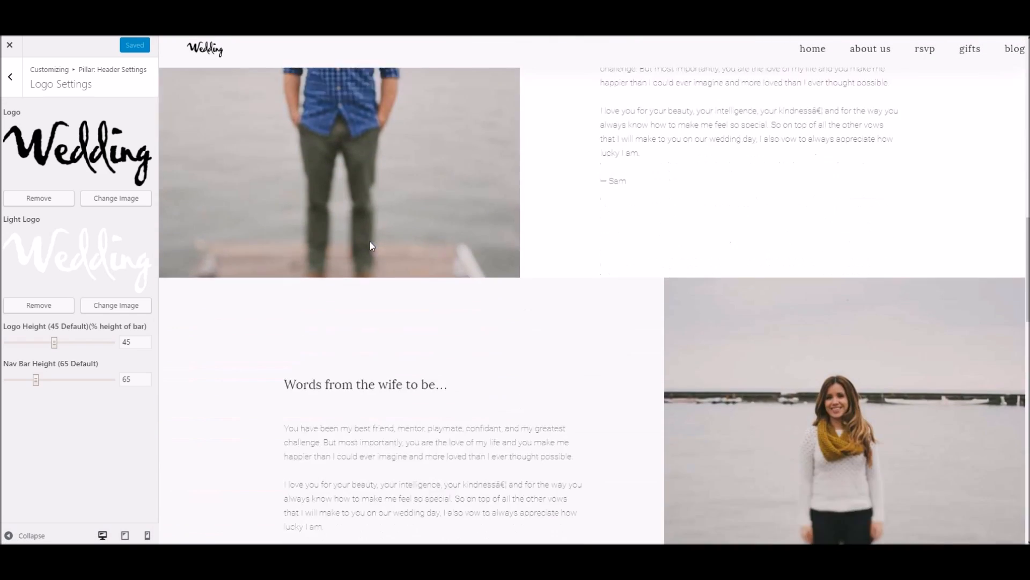
{"action": "scroll", "coordinate": [372, 246], "scroll_direction": "down", "scroll_amount": 2}
{"action": "scroll", "coordinate": [372, 246], "scroll_direction": "up", "scroll_amount": 12}
{"action": "scroll", "coordinate": [372, 243], "scroll_direction": "up", "scroll_amount": 5}
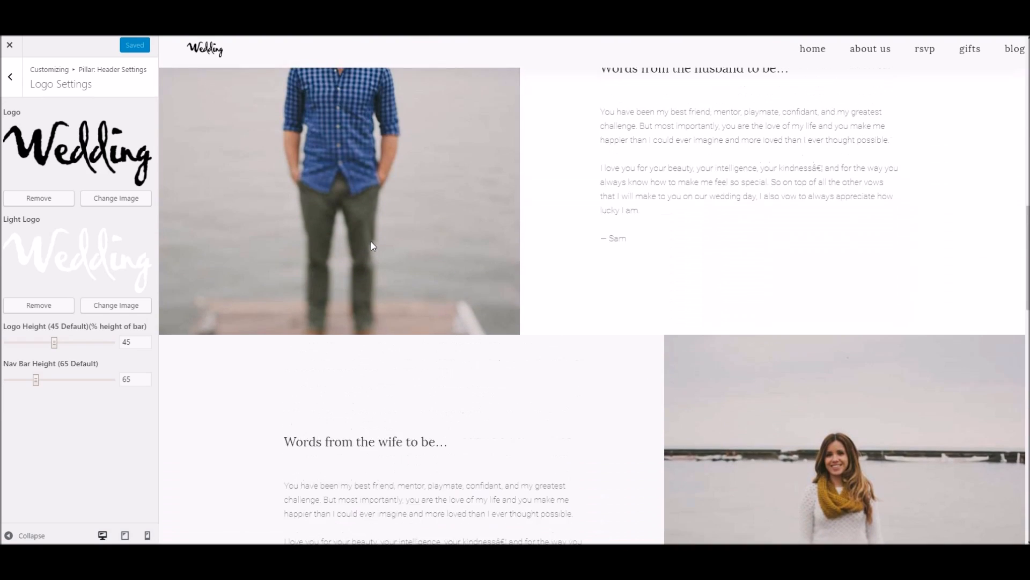